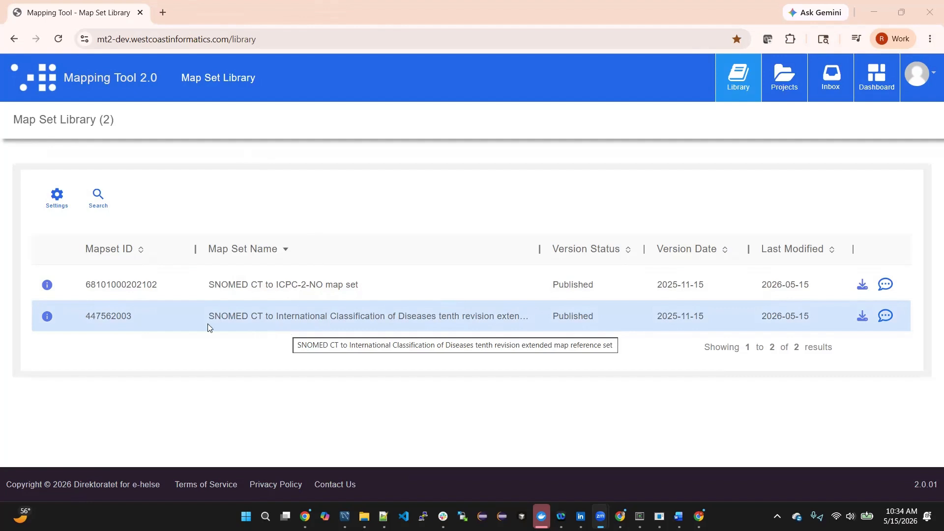
- Open the SNOMED CT to International Classification of Diseases tenth revision map set from the library and check its available versions
{"action": "left_click", "coordinate": [129, 320]}
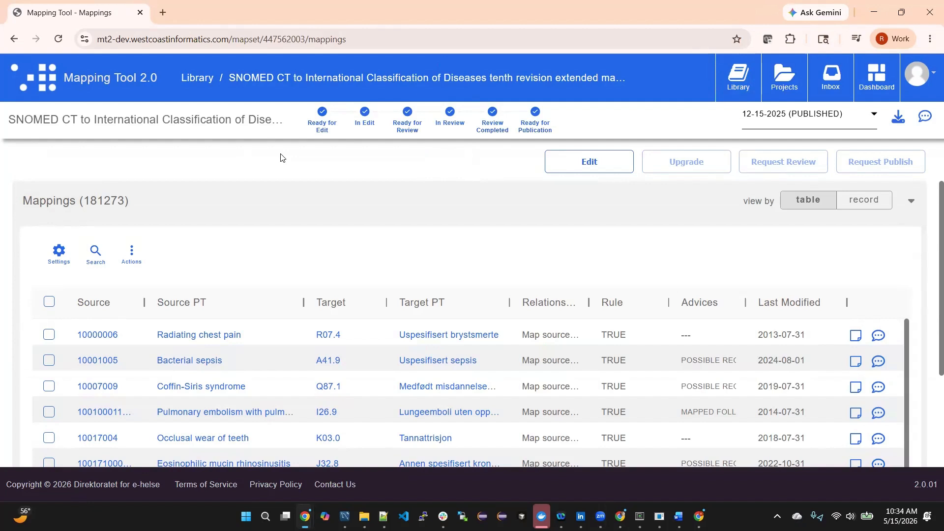
{"action": "left_click", "coordinate": [875, 116]}
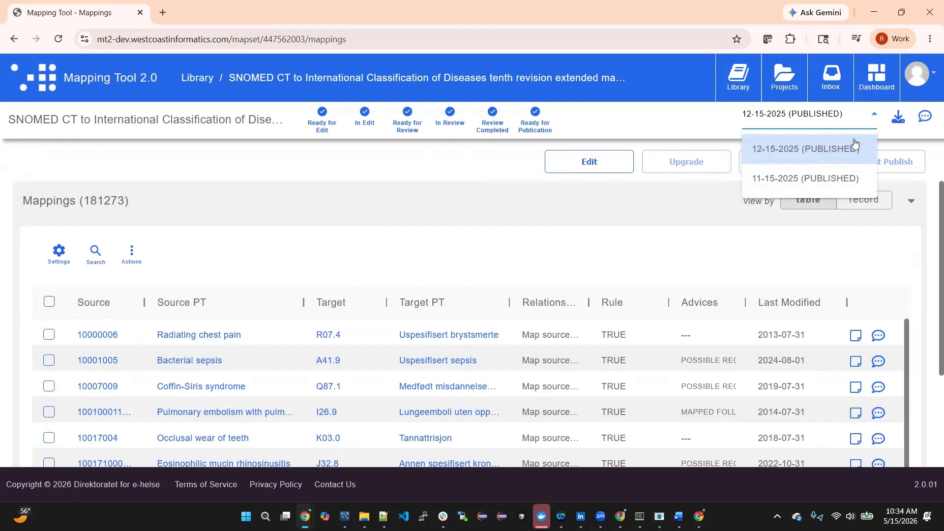
{"action": "left_click", "coordinate": [873, 116]}
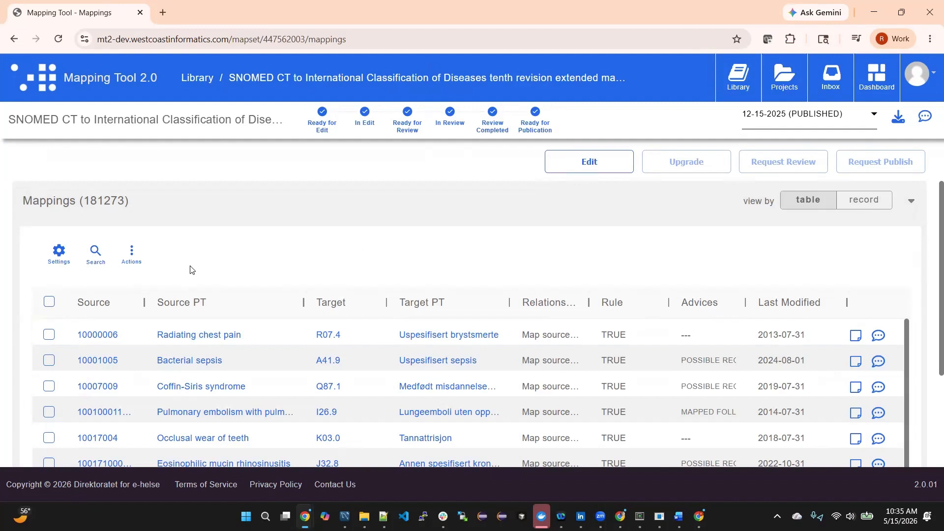
- Hide the Relationship, Rule, Advices and Last Modified columns in the mappings table
{"action": "left_click", "coordinate": [60, 253]}
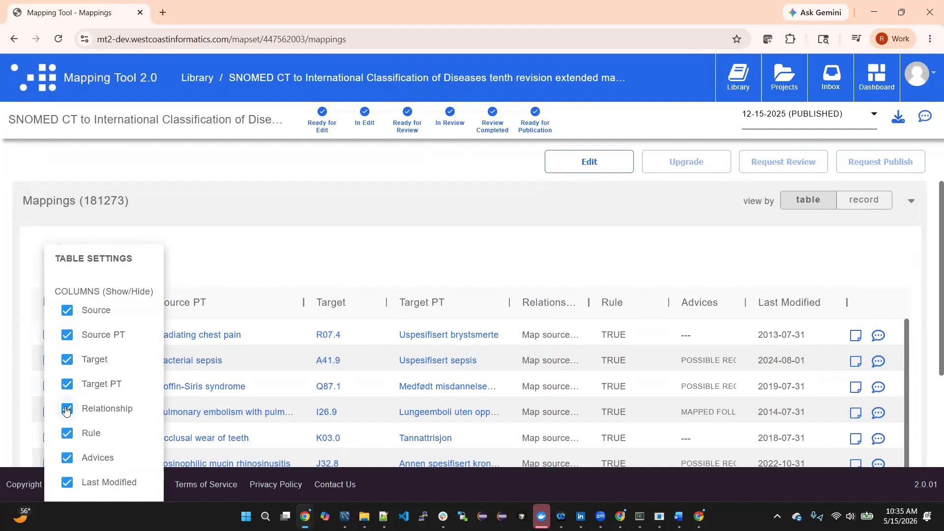
{"action": "left_click", "coordinate": [67, 413]}
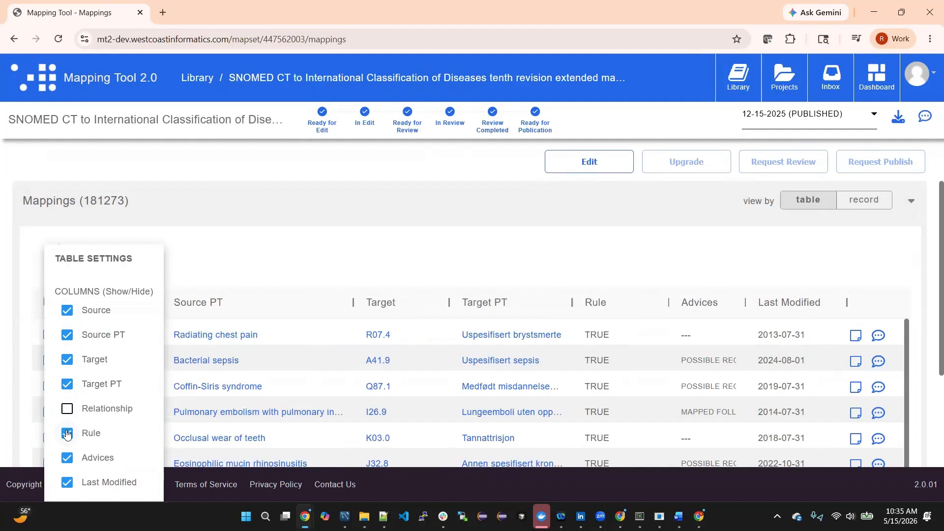
{"action": "left_click", "coordinate": [67, 434]}
{"action": "left_click", "coordinate": [67, 458]}
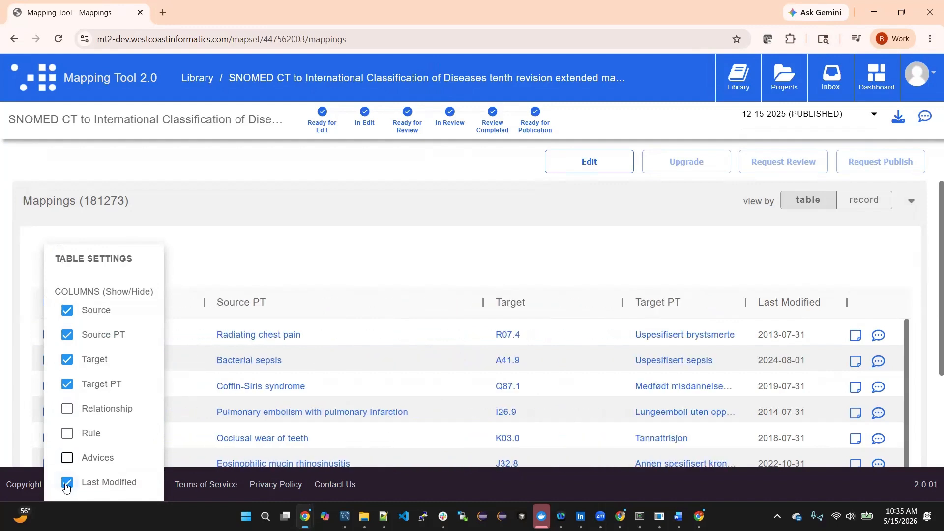
{"action": "left_click", "coordinate": [67, 483]}
{"action": "left_click", "coordinate": [388, 240]}
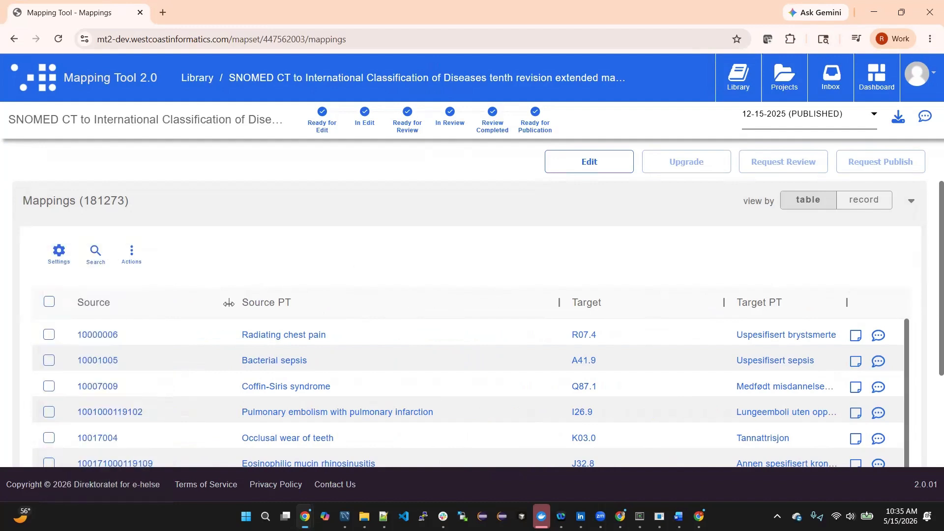
- Narrow the Source, Source PT and Target columns and widen the Target PT column to fit its full terms
{"action": "left_click_drag", "start_coordinate": [229, 303], "coordinate": [169, 303]}
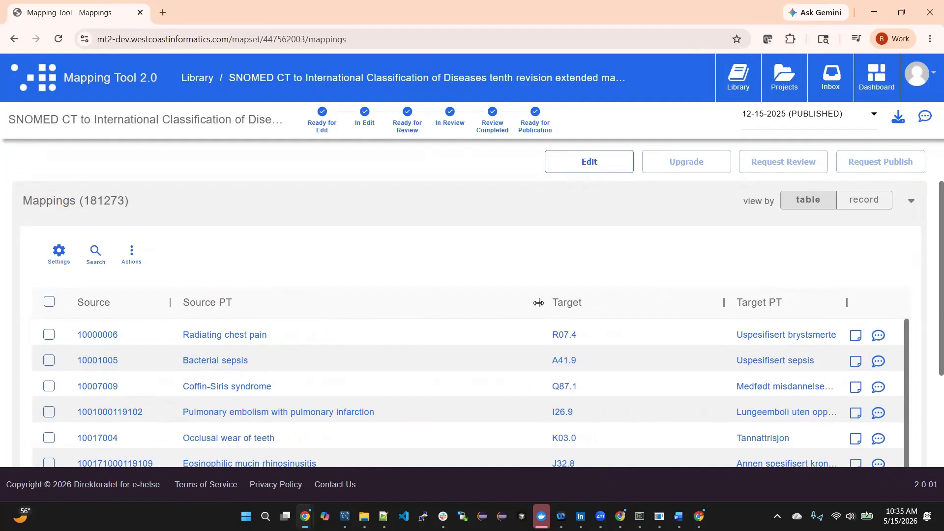
{"action": "left_click_drag", "start_coordinate": [540, 303], "coordinate": [423, 303]}
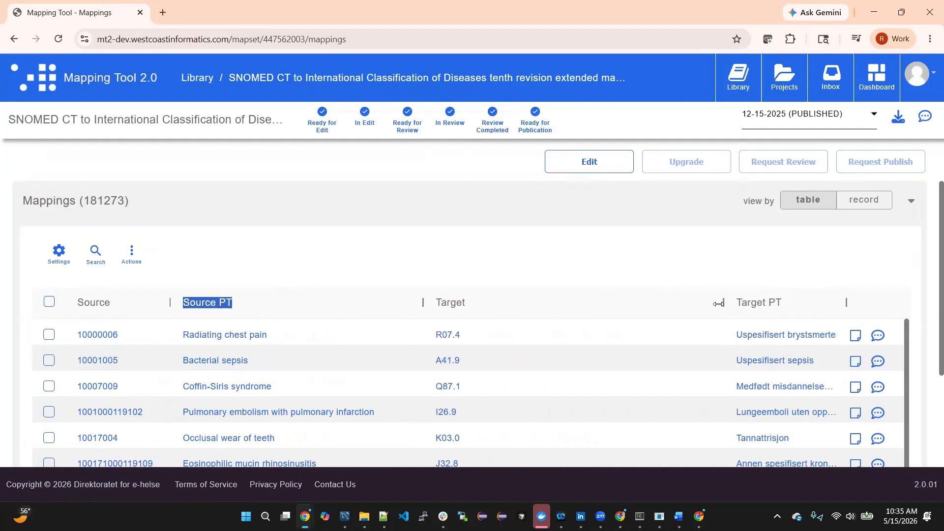
{"action": "left_click_drag", "start_coordinate": [721, 303], "coordinate": [520, 300]}
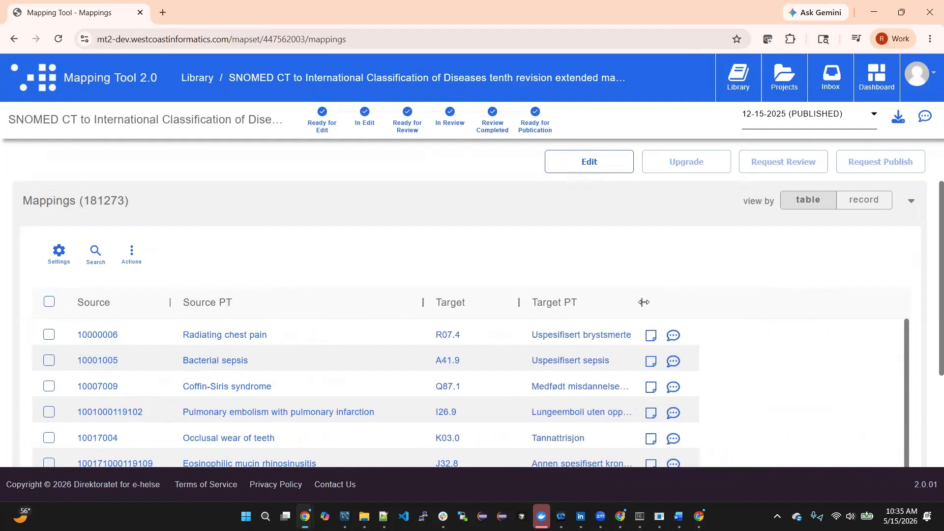
{"action": "left_click_drag", "start_coordinate": [642, 303], "coordinate": [839, 312]}
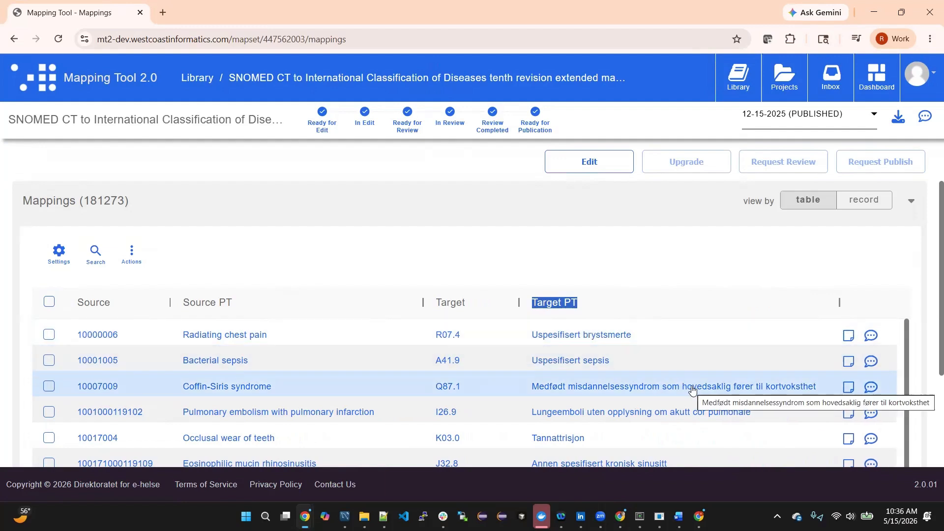
{"action": "left_click", "coordinate": [542, 257]}
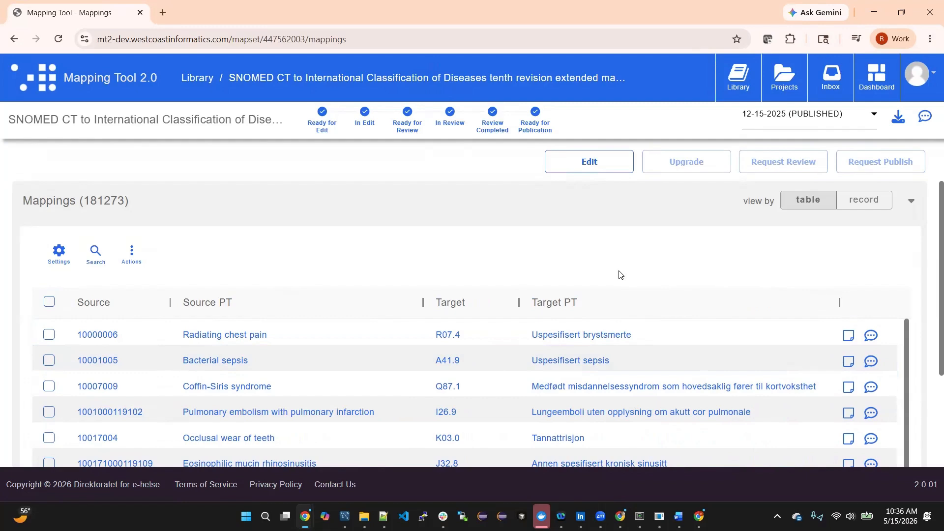
- Browse the mappings table, view the mappings as records, and return to the table view
{"action": "scroll", "coordinate": [768, 329], "scroll_direction": "down", "scroll_amount": 1}
{"action": "scroll", "coordinate": [760, 369], "scroll_direction": "down", "scroll_amount": 2}
{"action": "scroll", "coordinate": [761, 369], "scroll_direction": "up", "scroll_amount": 2}
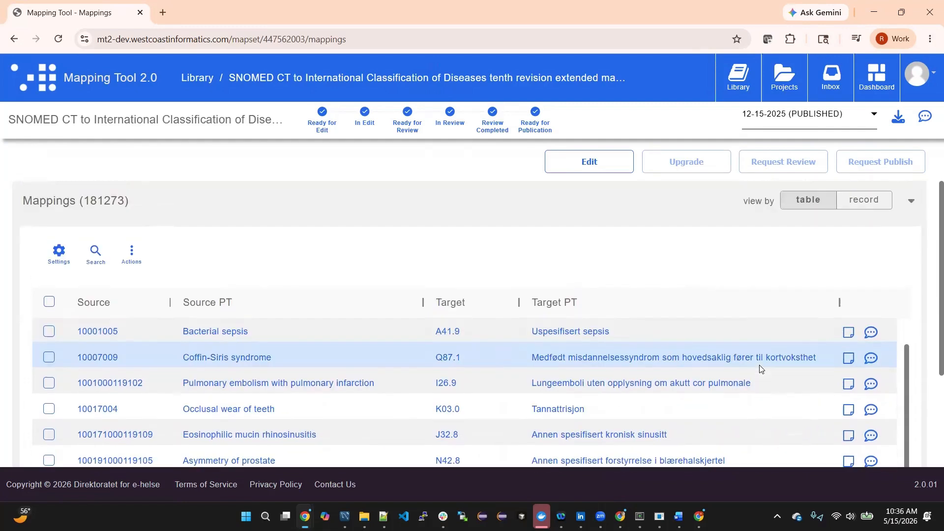
{"action": "left_click", "coordinate": [875, 208]}
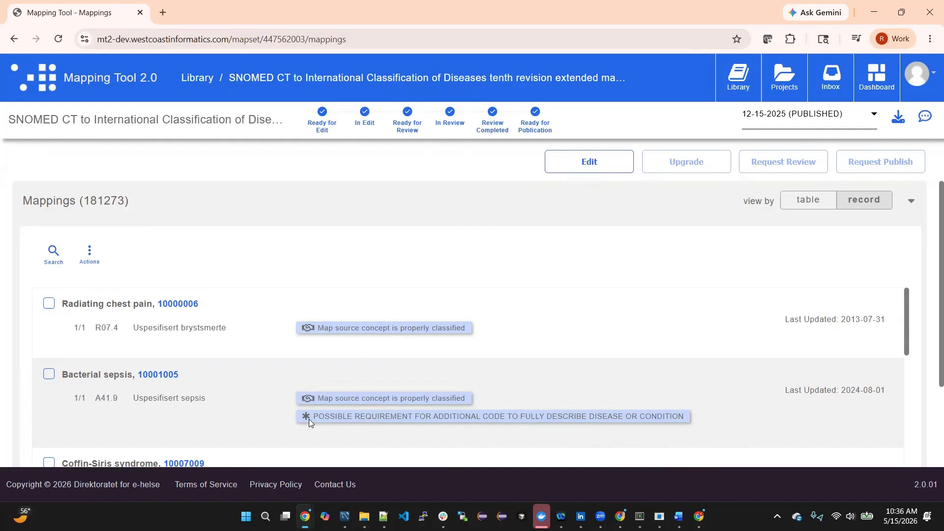
{"action": "left_click", "coordinate": [802, 207]}
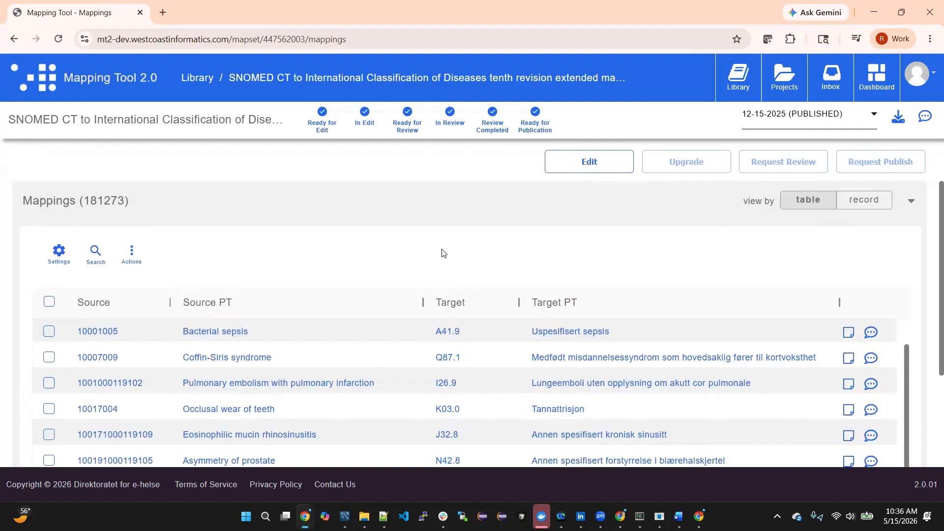
- Show the Relationship, Rule, Advices and Last Modified columns in the mappings table again
{"action": "left_click", "coordinate": [61, 259]}
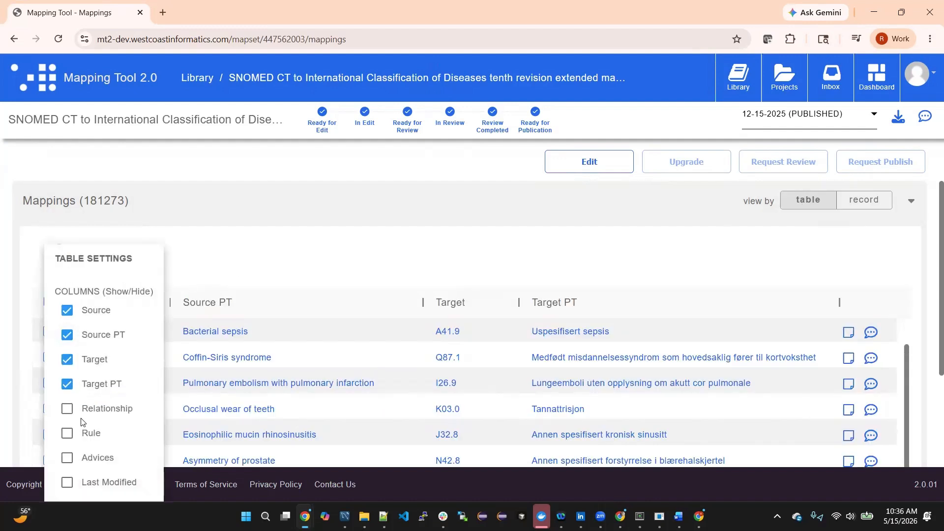
{"action": "left_click", "coordinate": [68, 409]}
{"action": "left_click", "coordinate": [67, 433]}
{"action": "left_click", "coordinate": [68, 458]}
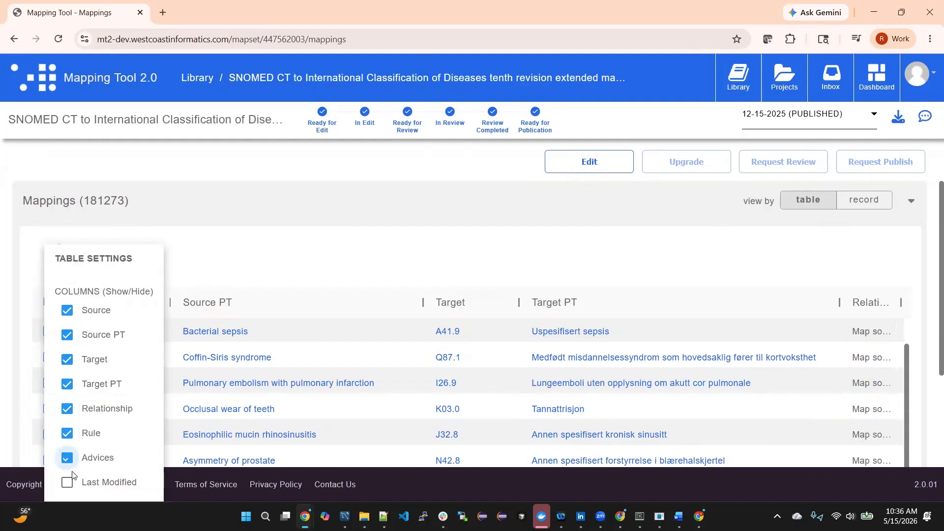
{"action": "left_click", "coordinate": [67, 482]}
{"action": "left_click", "coordinate": [197, 259]}
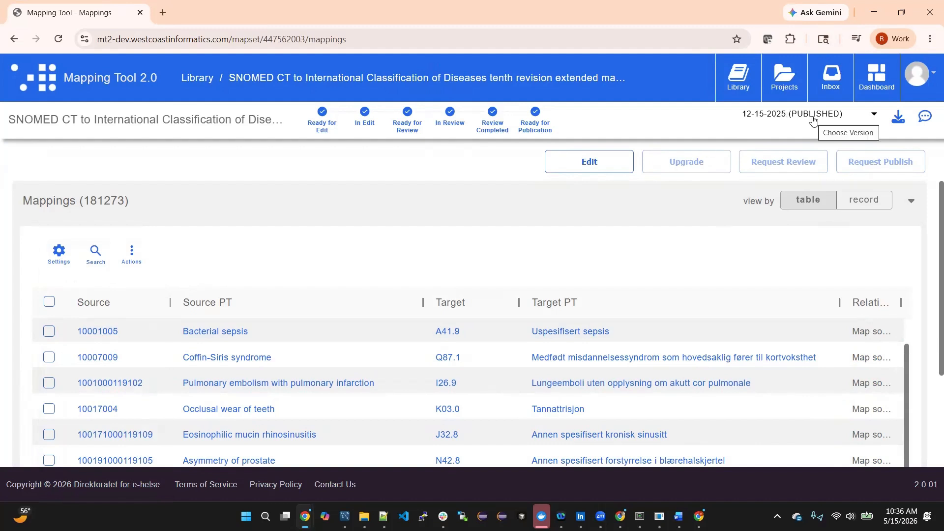
- Put the map set into edit with the status change note "Starting editing cycle for Jan 2026"
{"action": "left_click", "coordinate": [605, 168]}
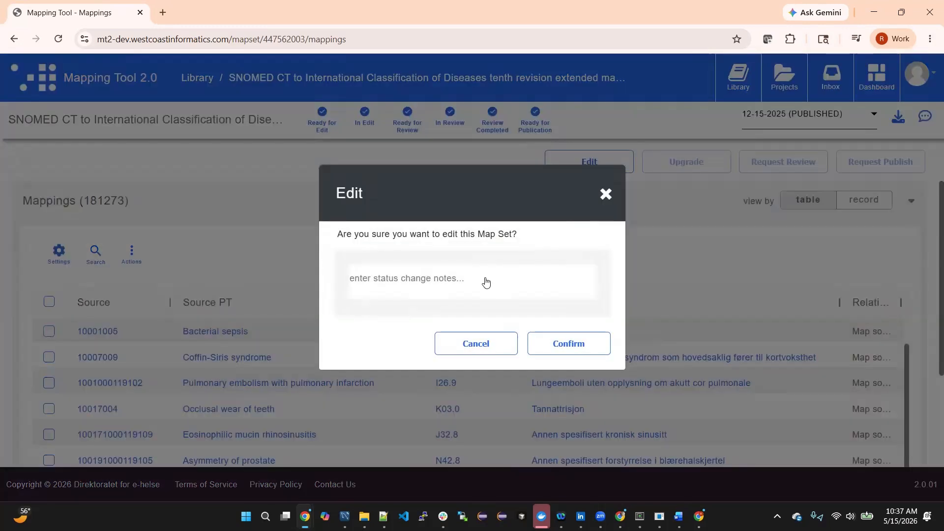
{"action": "left_click", "coordinate": [482, 283]}
{"action": "type", "text": "Starting ed"}
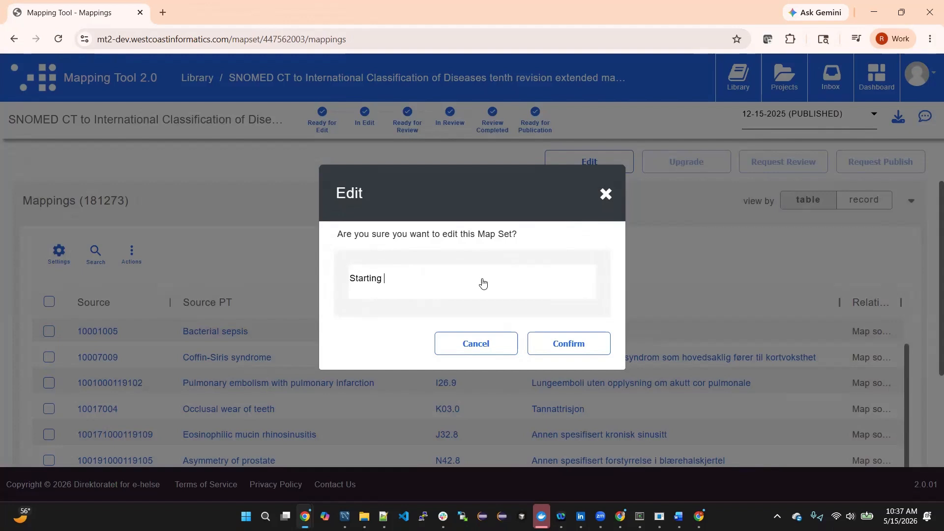
{"action": "type", "text": "itic"}
{"action": "type", "text": "g sy"}
{"action": "type", "text": "ycle for "}
{"action": "type", "text": "Jan "}
{"action": "type", "text": "2026"}
{"action": "left_click", "coordinate": [566, 347]}
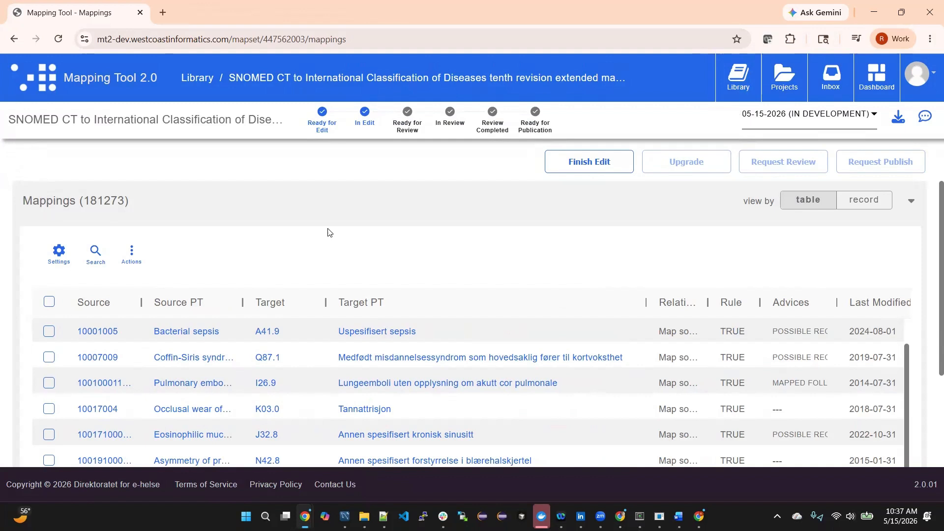
- Open the Bacterial sepsis mapping for editing and check the relationship options of its A41.9 target
{"action": "scroll", "coordinate": [275, 323], "scroll_direction": "up", "scroll_amount": 1}
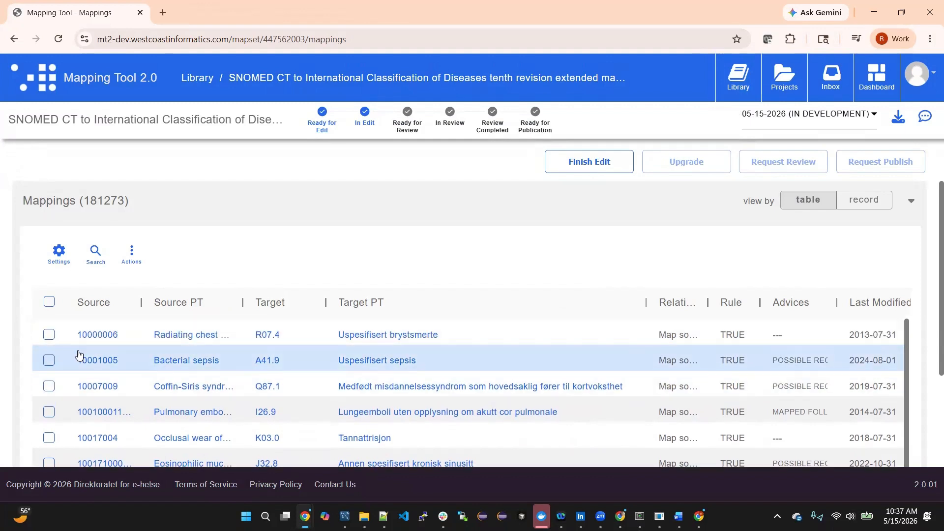
{"action": "left_click", "coordinate": [50, 364]}
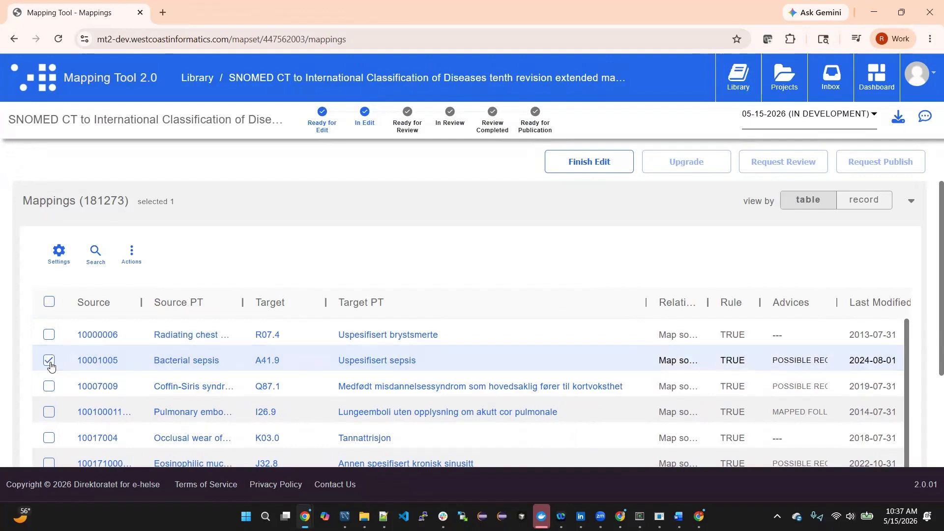
{"action": "left_click", "coordinate": [131, 254]}
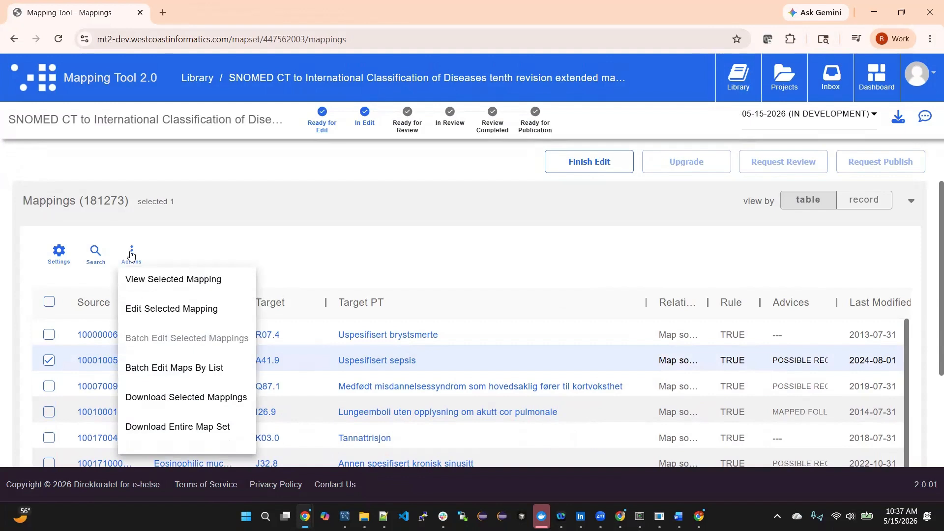
{"action": "left_click", "coordinate": [210, 311]}
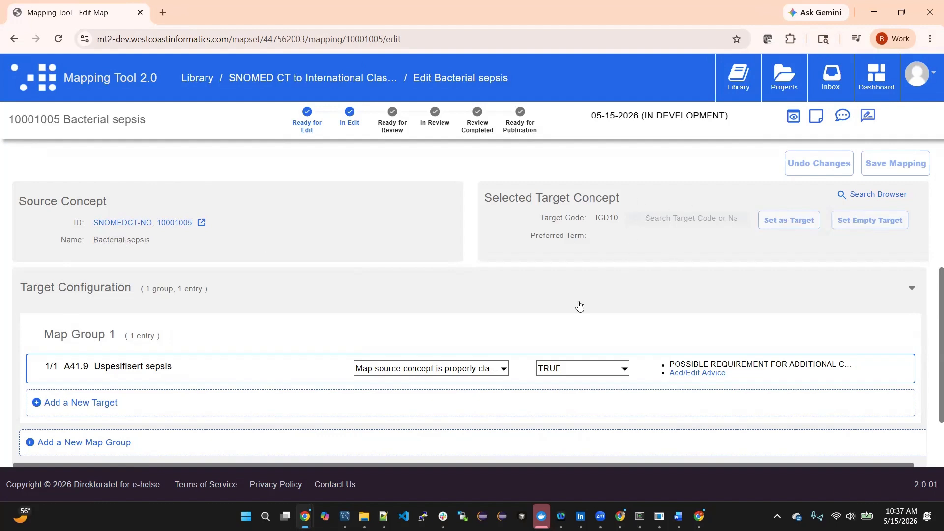
{"action": "scroll", "coordinate": [577, 303], "scroll_direction": "down", "scroll_amount": 2}
{"action": "scroll", "coordinate": [101, 295], "scroll_direction": "up", "scroll_amount": 2}
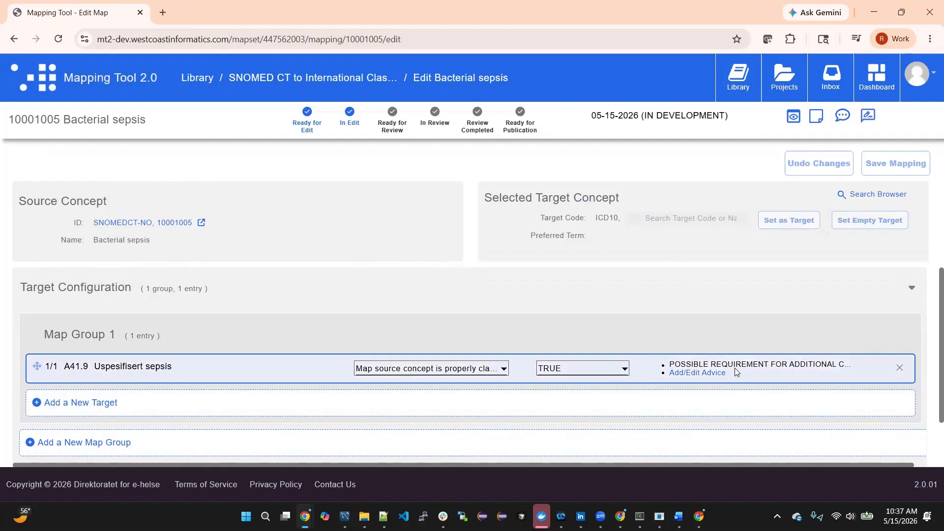
{"action": "left_click", "coordinate": [505, 368]}
{"action": "left_click", "coordinate": [504, 369]}
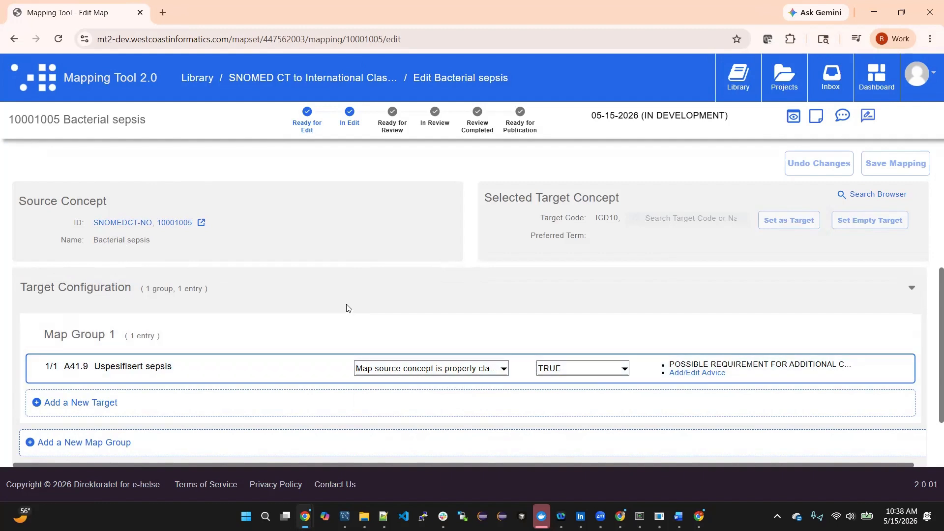
- Add a second map group to the Bacterial sepsis mapping and create a new target entry in it
{"action": "scroll", "coordinate": [346, 307], "scroll_direction": "down", "scroll_amount": 1}
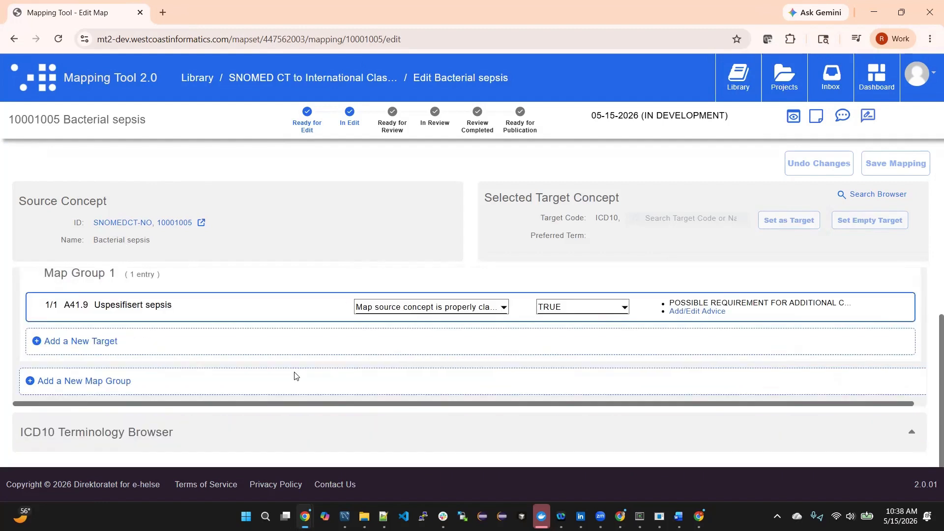
{"action": "left_click", "coordinate": [70, 383]}
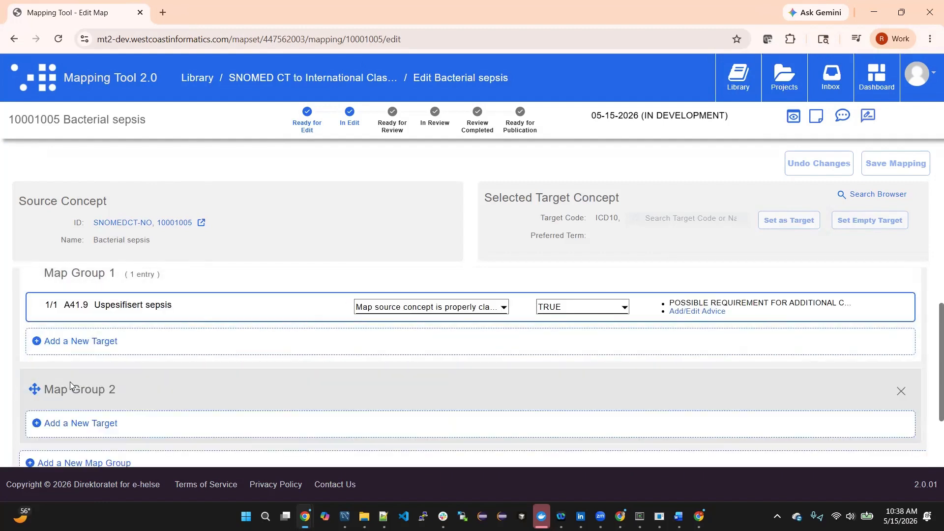
{"action": "left_click", "coordinate": [94, 431]}
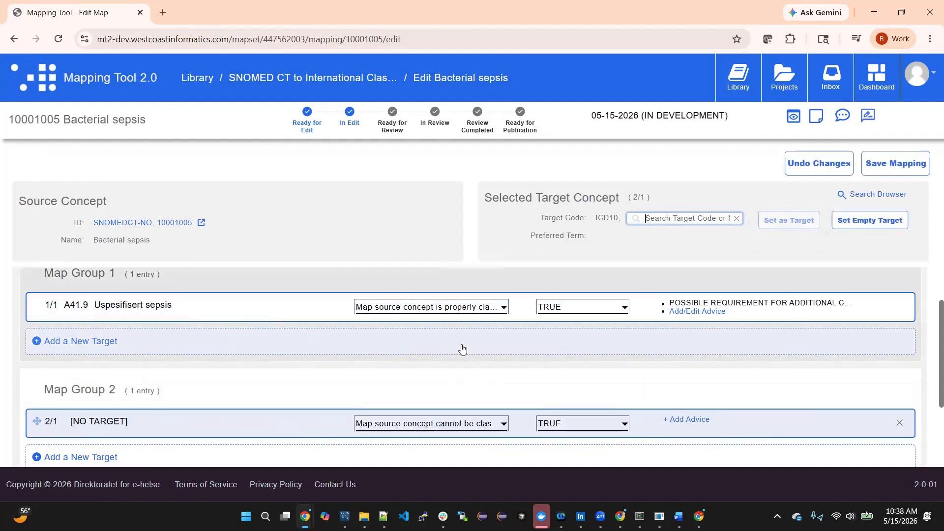
- Search the ICD10 target codes for A41 and set A41.2 as the target of the Map Group 2 entry
{"action": "scroll", "coordinate": [462, 349], "scroll_direction": "up", "scroll_amount": 1}
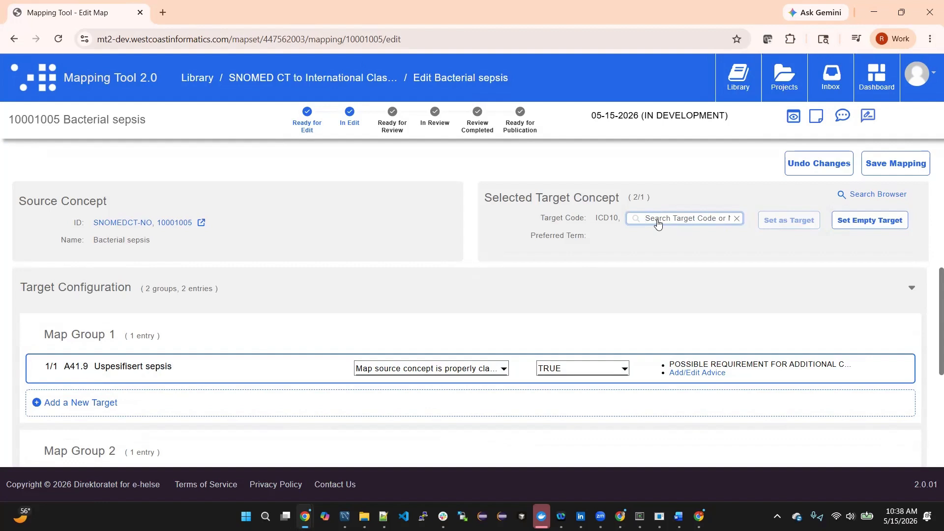
{"action": "type", "text": "A41"}
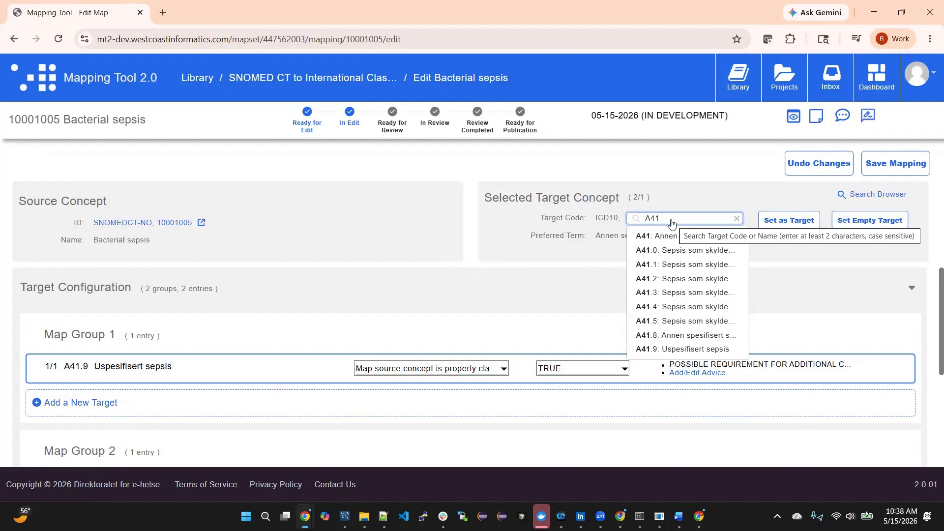
{"action": "key", "text": "Down"}
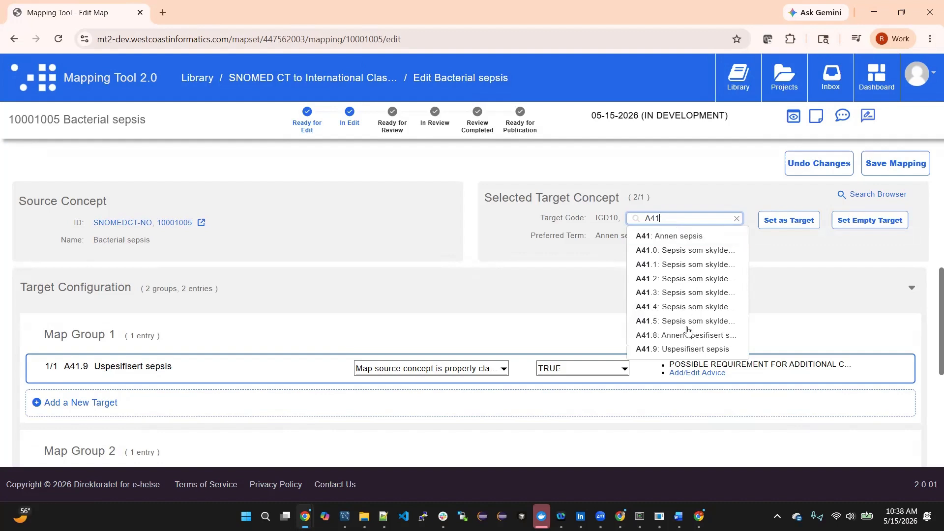
{"action": "left_click", "coordinate": [680, 280]}
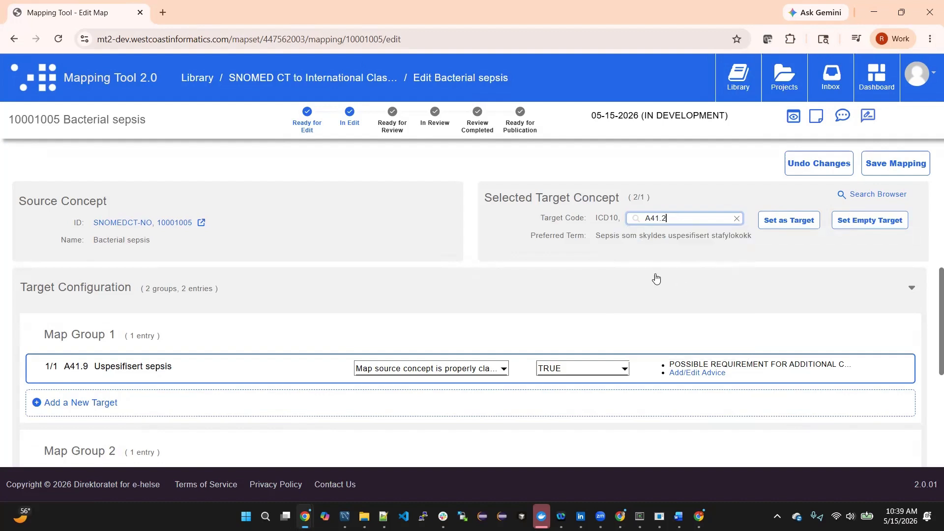
{"action": "left_click", "coordinate": [781, 222]}
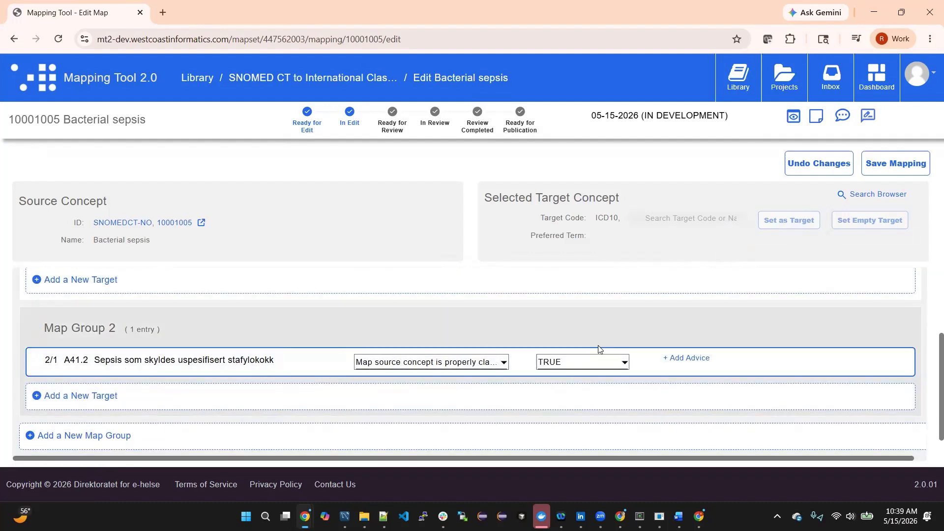
- Add the advice MAPPED FOLLOWING WHO GUIDANCE to the A41.2 entry in Map Group 2
{"action": "left_click", "coordinate": [693, 360]}
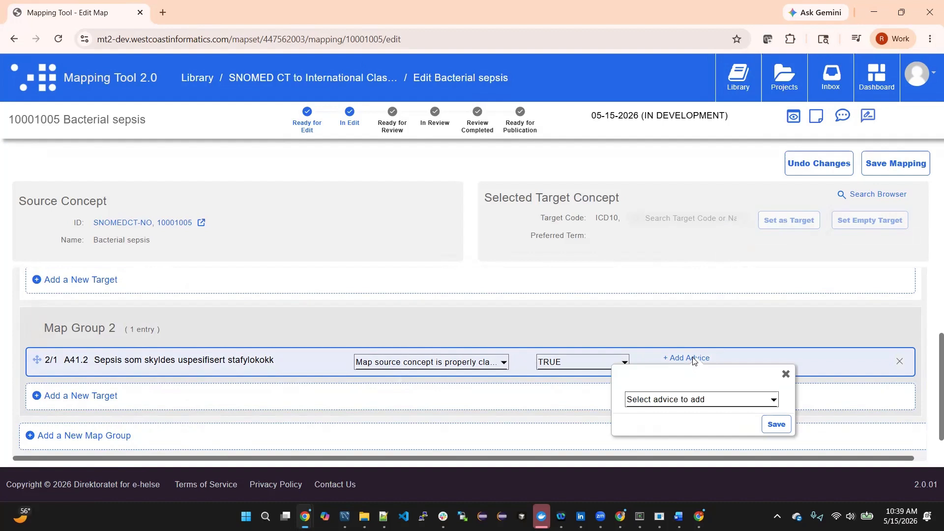
{"action": "left_click", "coordinate": [769, 402]}
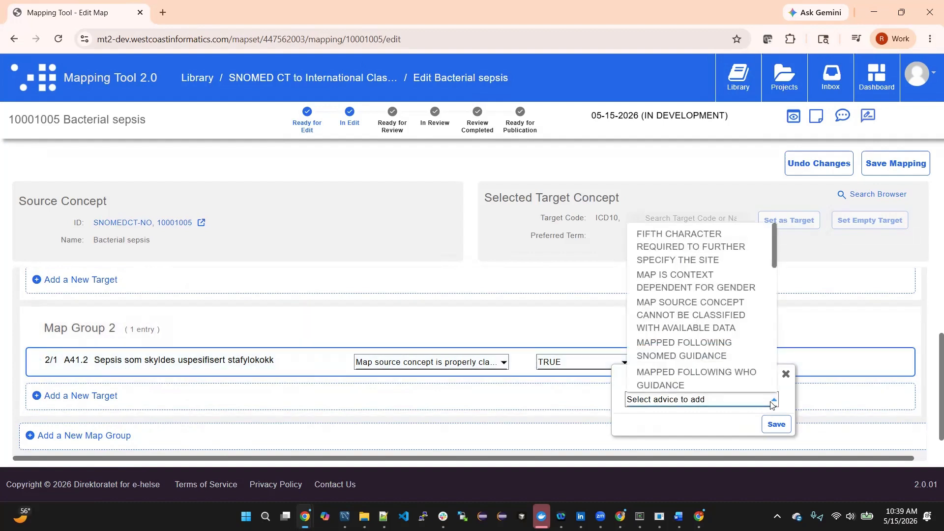
{"action": "left_click", "coordinate": [709, 376]}
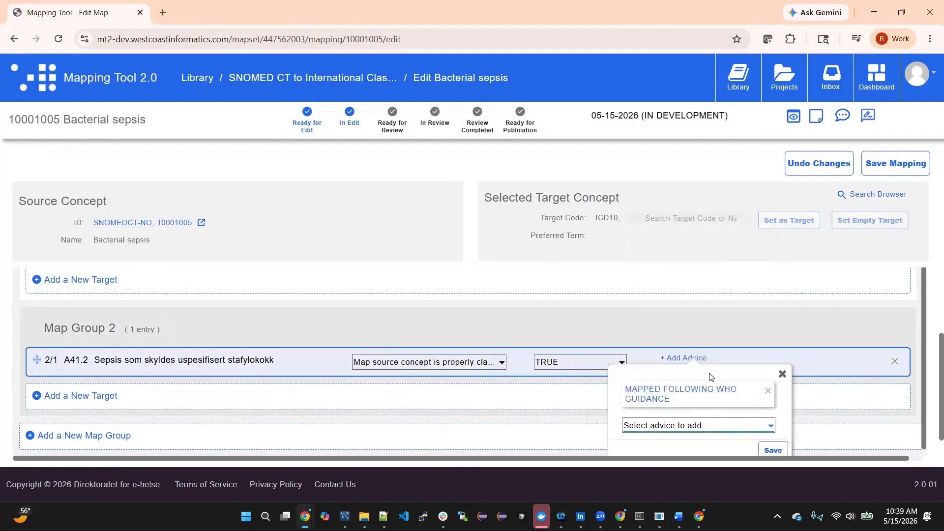
{"action": "left_click", "coordinate": [773, 451]}
{"action": "scroll", "coordinate": [716, 410], "scroll_direction": "up", "scroll_amount": 1}
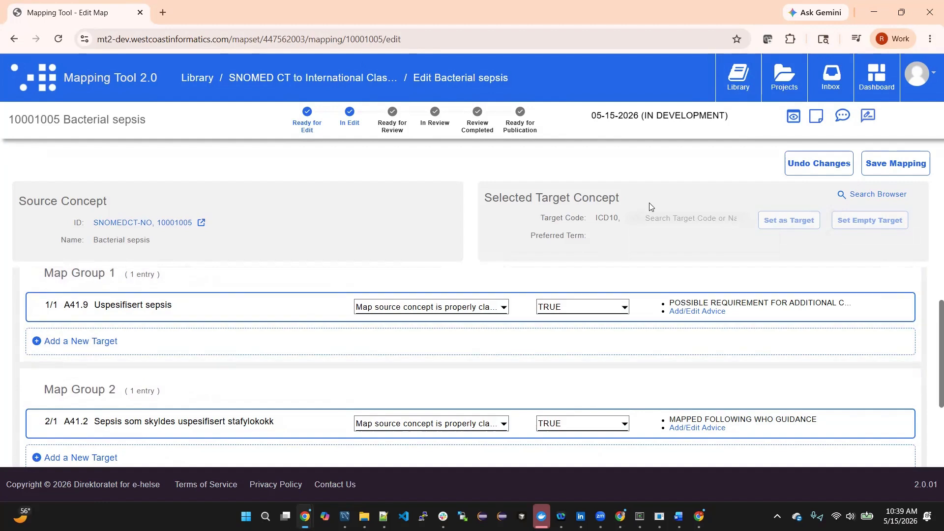
- Save the Bacterial sepsis mapping and return to the map set's list of mappings
{"action": "left_click", "coordinate": [902, 175]}
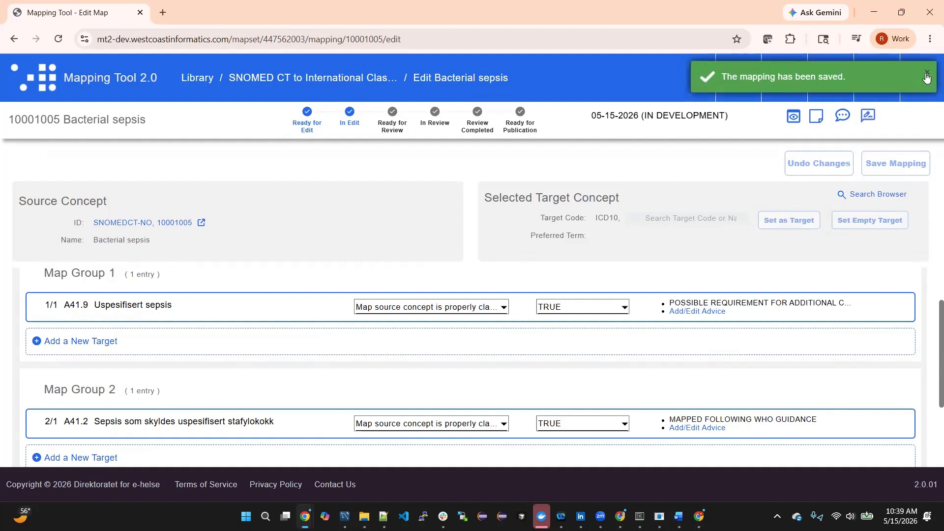
{"action": "left_click", "coordinate": [926, 77]}
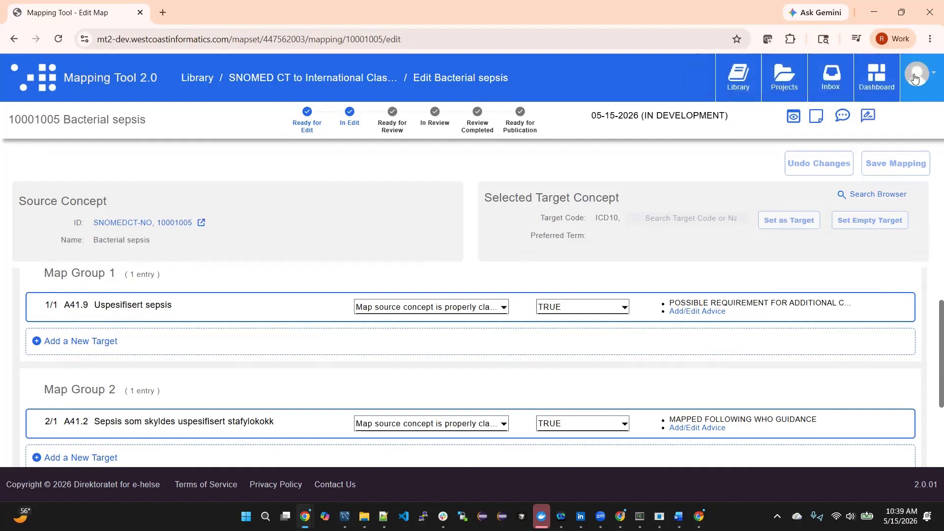
{"action": "left_click", "coordinate": [324, 81]}
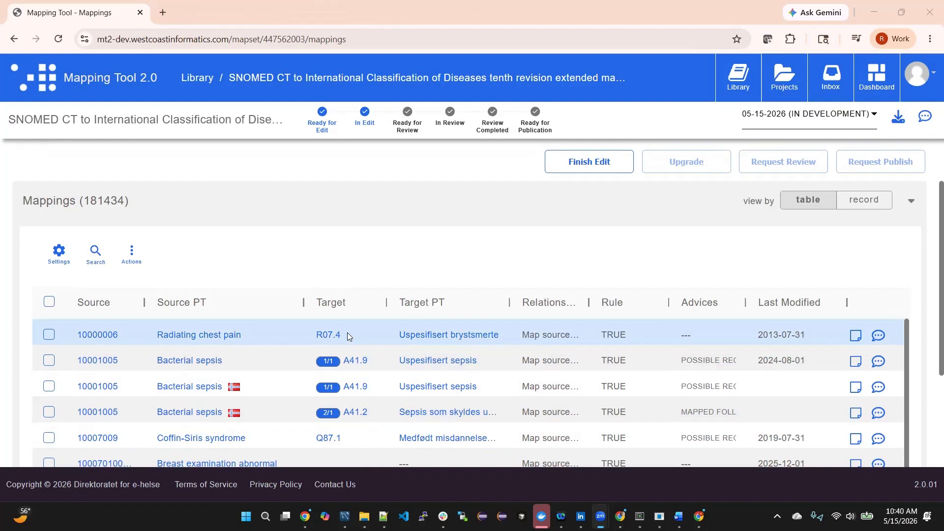
- Check which actions are offered for a single selected mapping, Radiating chest pain, and clear the selection
{"action": "left_click", "coordinate": [49, 336]}
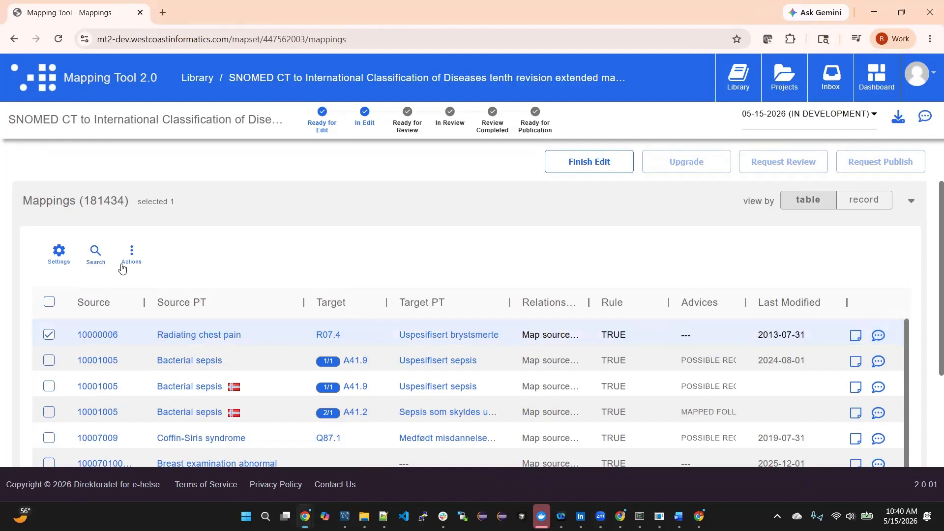
{"action": "left_click", "coordinate": [131, 253]}
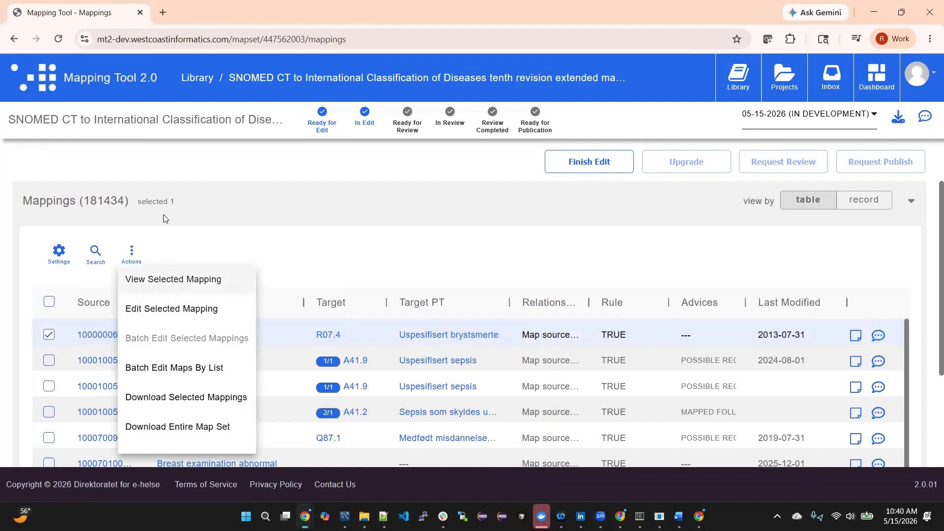
{"action": "left_click", "coordinate": [49, 337]}
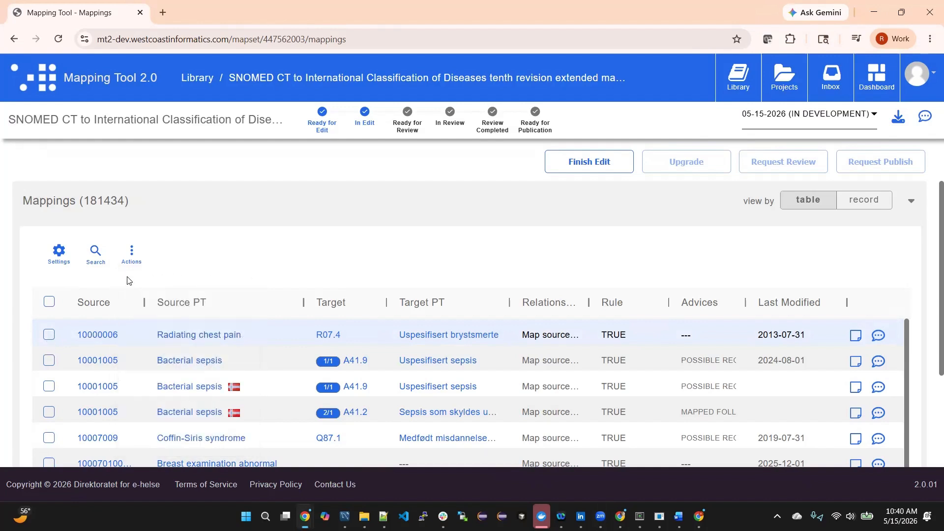
- Search the map set's mappings for R07.4
{"action": "left_click", "coordinate": [97, 254]}
{"action": "type", "text": "R07.4"}
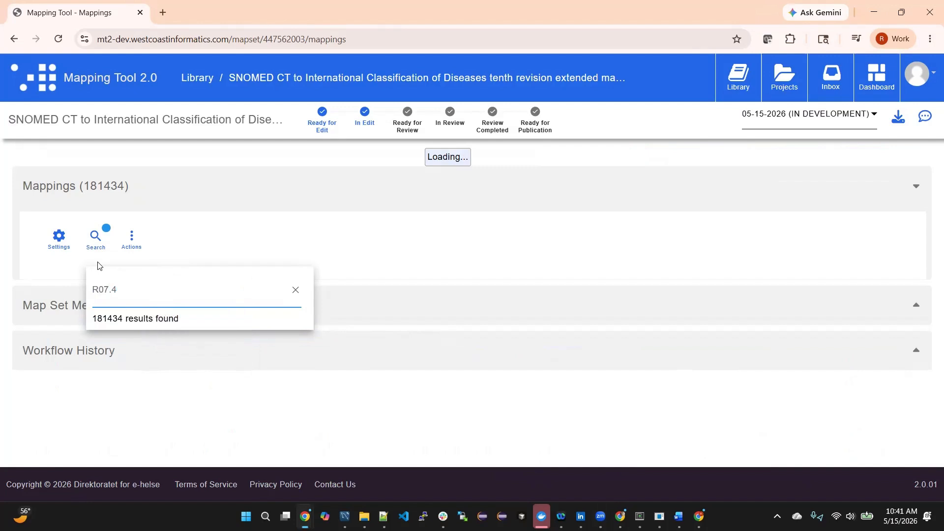
{"action": "left_click", "coordinate": [202, 237]}
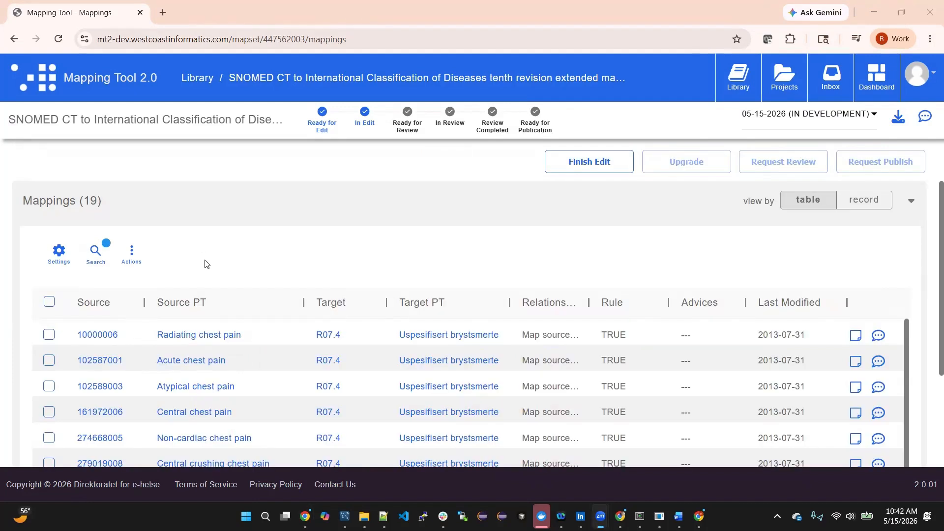
- Select all the R07.4 mappings found and open them for batch editing
{"action": "left_click", "coordinate": [48, 334]}
{"action": "left_click", "coordinate": [48, 360]}
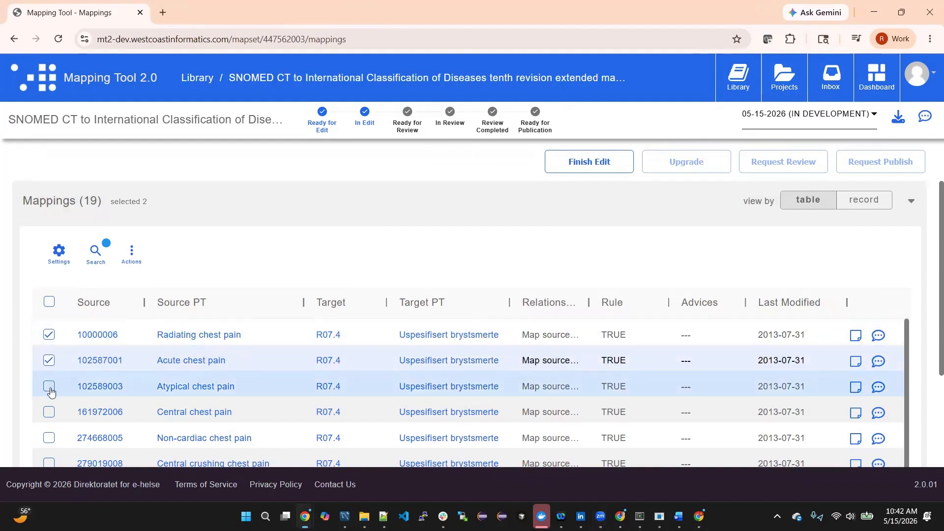
{"action": "left_click", "coordinate": [49, 386]}
{"action": "left_click", "coordinate": [49, 411]}
{"action": "left_click", "coordinate": [49, 436]}
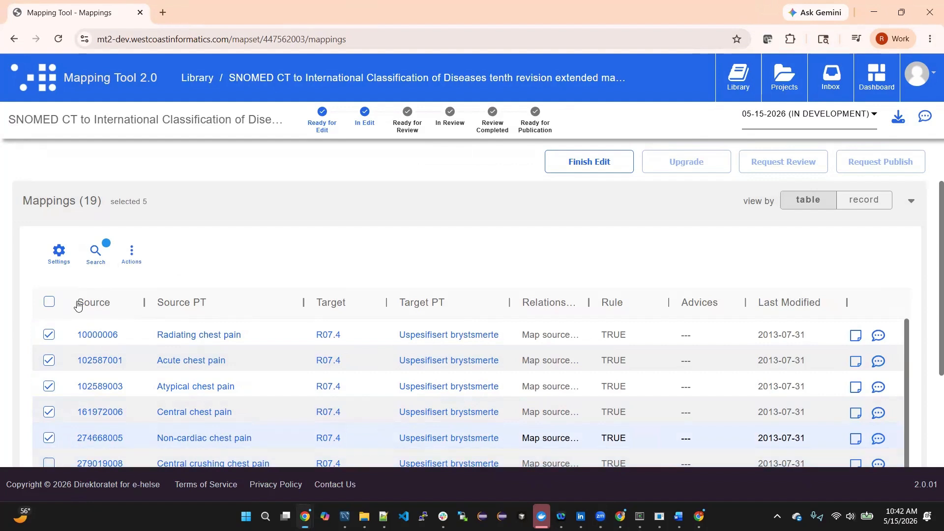
{"action": "left_click", "coordinate": [50, 303]}
{"action": "left_click", "coordinate": [135, 256]}
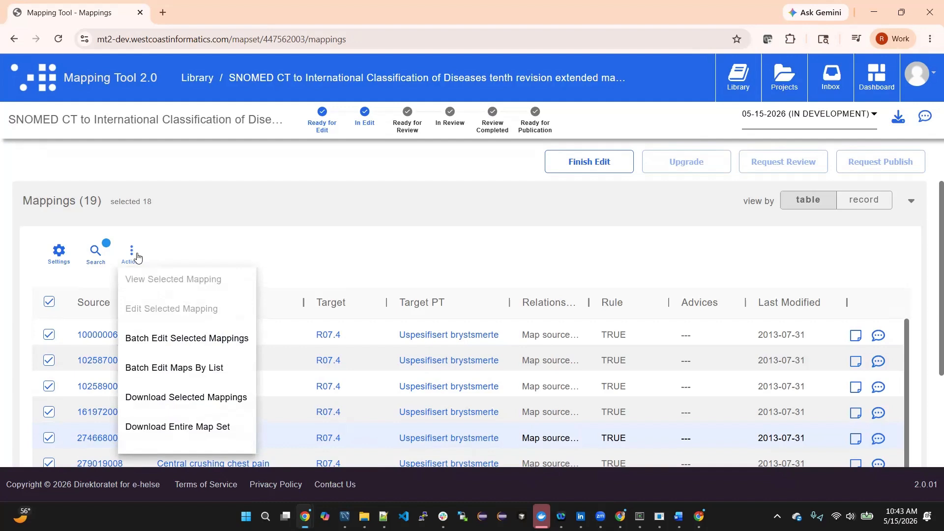
{"action": "left_click", "coordinate": [197, 339]}
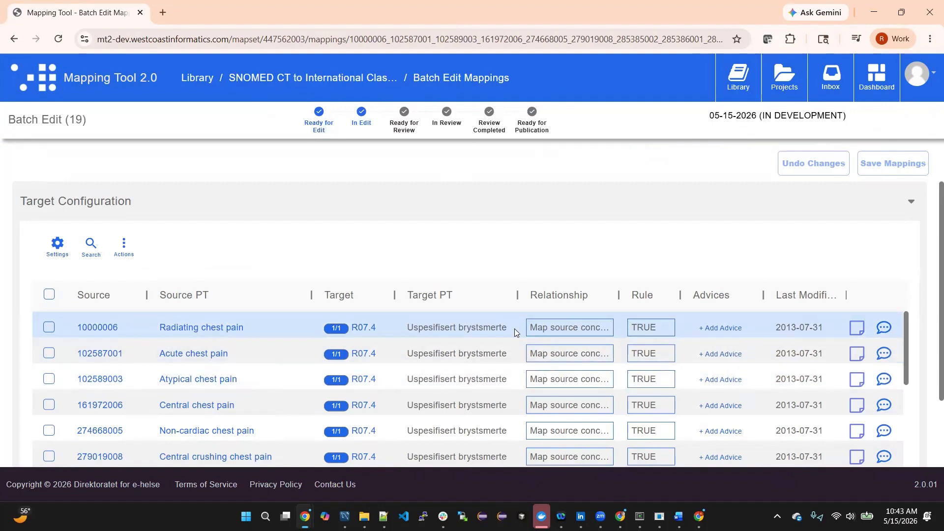
- Set R07.2 as the target of the Radiating chest pain mapping, copying the code for reuse
{"action": "left_click", "coordinate": [367, 328]}
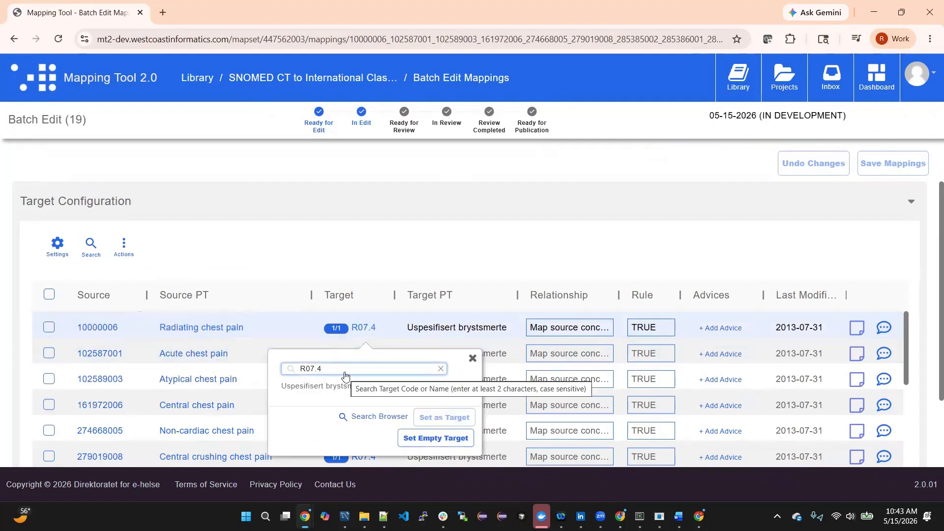
{"action": "key", "text": "BackSpace"}
{"action": "type", "text": "2"}
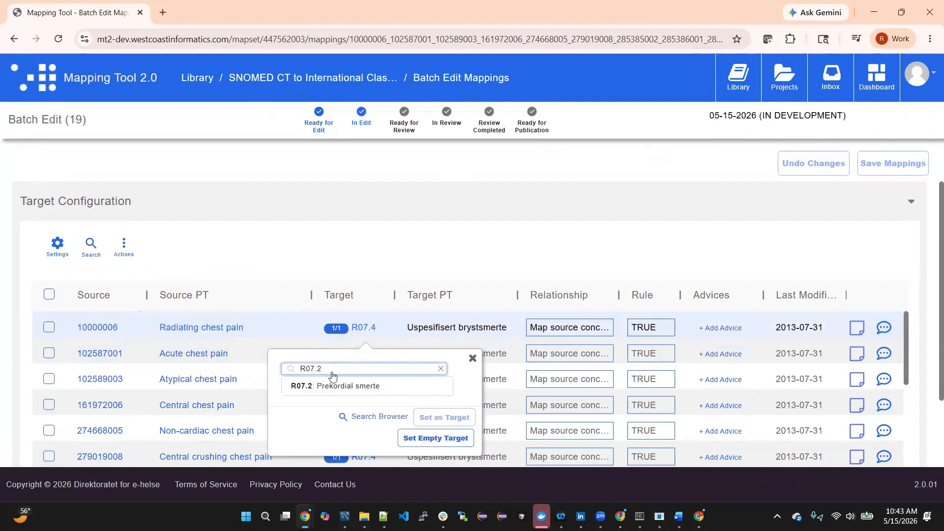
{"action": "double_click", "coordinate": [334, 373]}
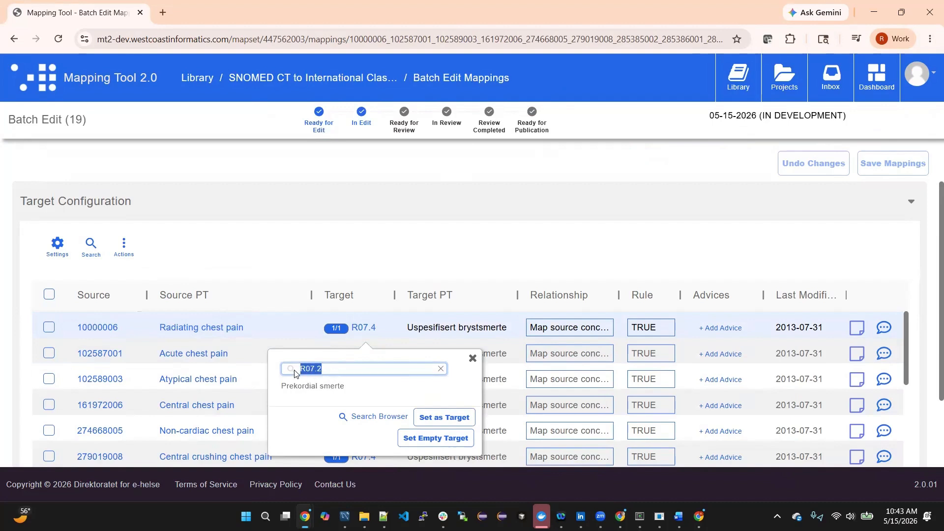
{"action": "left_click", "coordinate": [439, 417]}
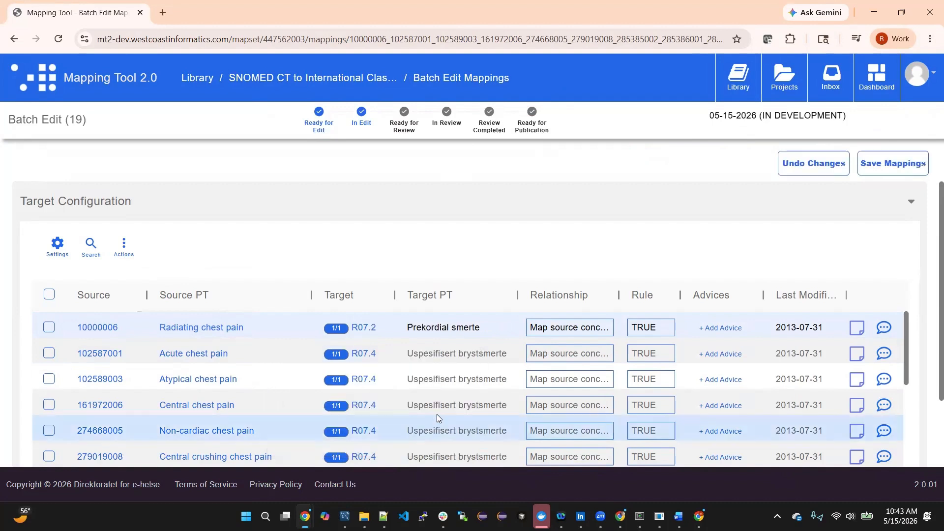
- Set R07.2 as the target of the Acute chest pain and Atypical chest pain mappings
{"action": "left_click", "coordinate": [364, 355]}
{"action": "double_click", "coordinate": [315, 396]}
{"action": "key", "text": "ctrl+c"}
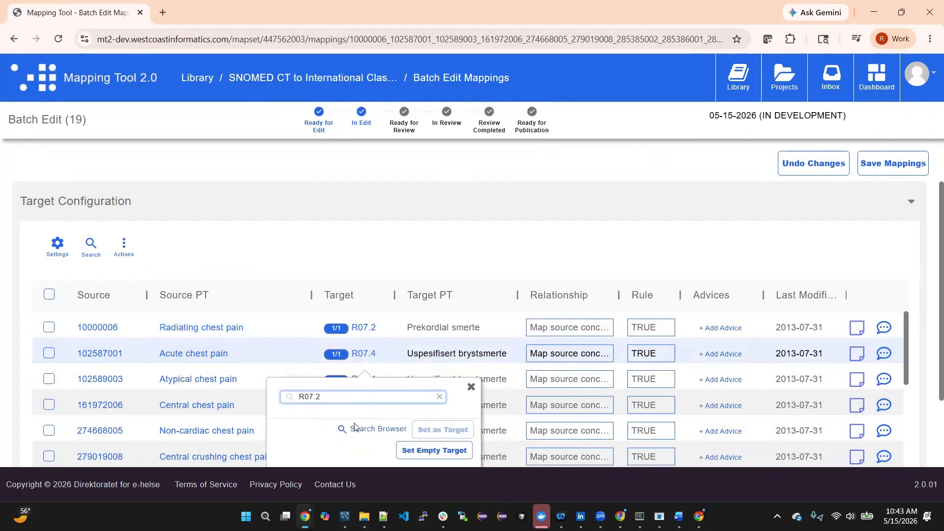
{"action": "left_click", "coordinate": [441, 445]}
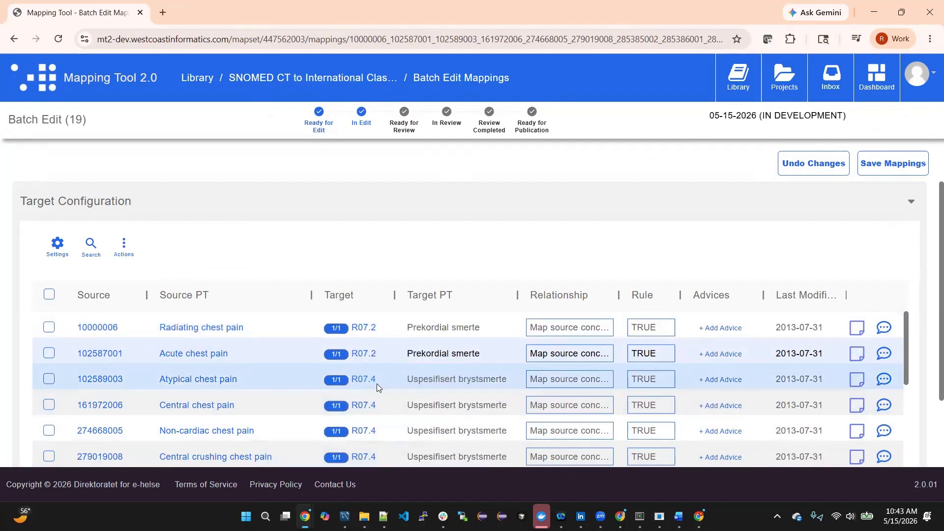
{"action": "left_click", "coordinate": [374, 385]}
{"action": "left_click_drag", "start_coordinate": [343, 436], "coordinate": [301, 426]}
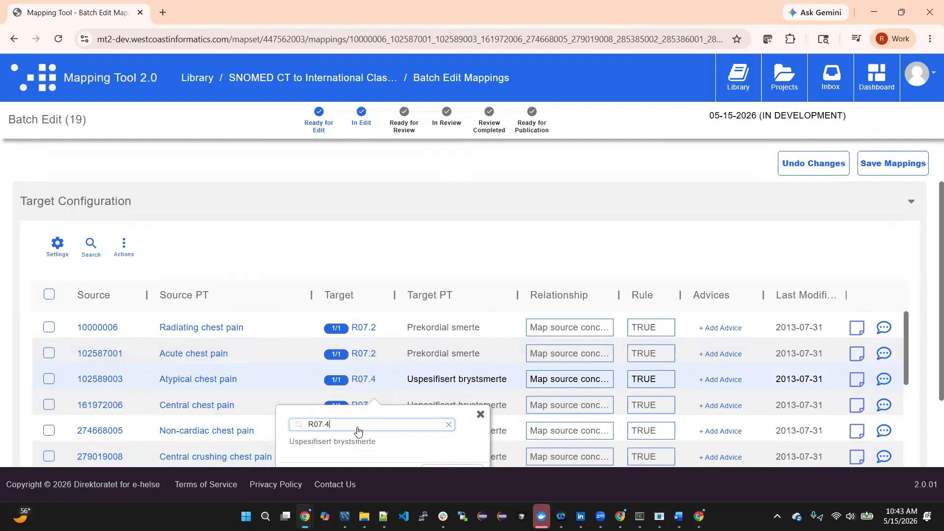
{"action": "left_click_drag", "start_coordinate": [358, 428], "coordinate": [275, 431]}
{"action": "key", "text": "ctrl+v"}
{"action": "scroll", "coordinate": [457, 429], "scroll_direction": "down", "scroll_amount": 1}
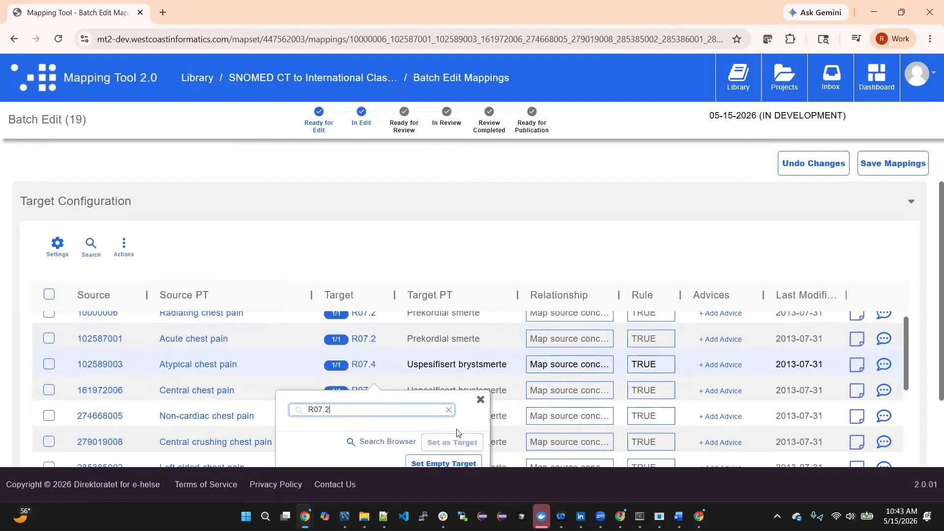
{"action": "left_click", "coordinate": [457, 415]}
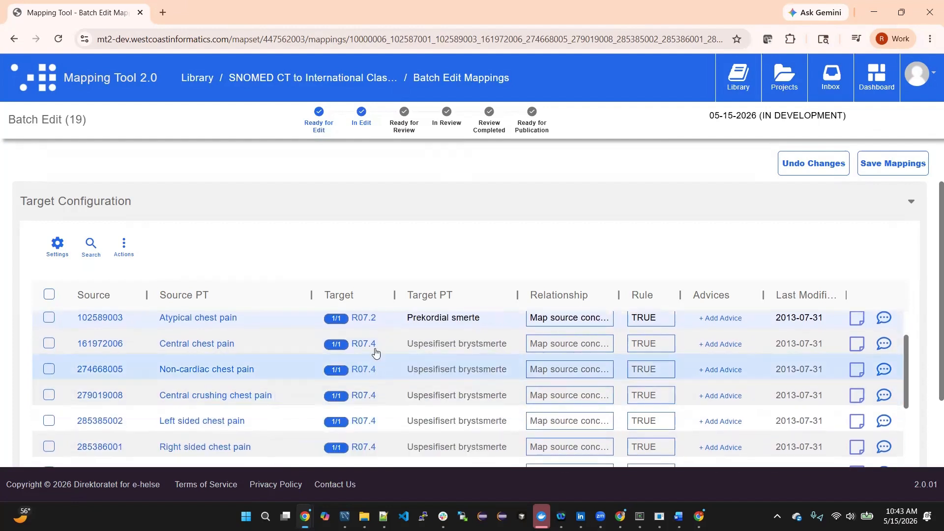
- Set R07.2 as the target of the Central chest pain and Non-cardiac chest pain mappings
{"action": "left_click", "coordinate": [372, 344]}
{"action": "left_click_drag", "start_coordinate": [330, 324], "coordinate": [302, 325]}
{"action": "scroll", "coordinate": [364, 323], "scroll_direction": "up", "scroll_amount": 1}
{"action": "key", "text": "ctrl+v"}
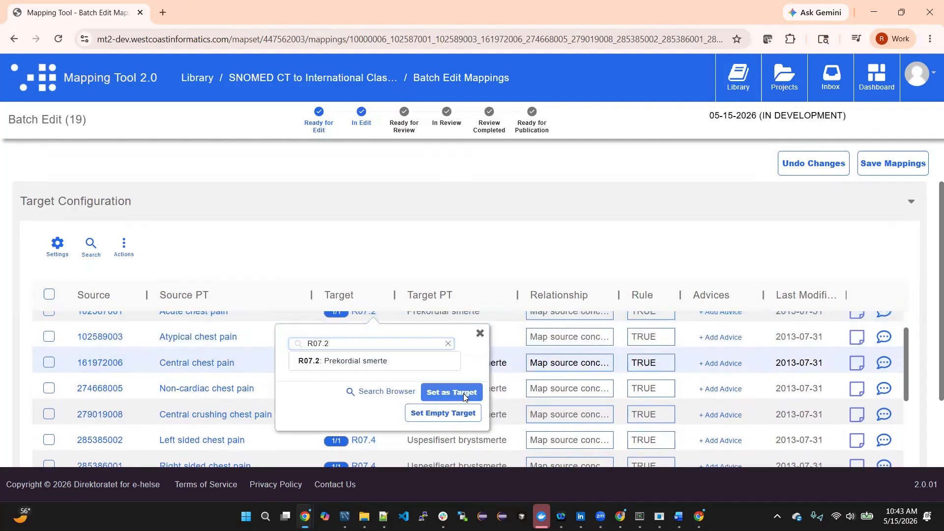
{"action": "left_click", "coordinate": [459, 378]}
{"action": "left_click", "coordinate": [366, 389]}
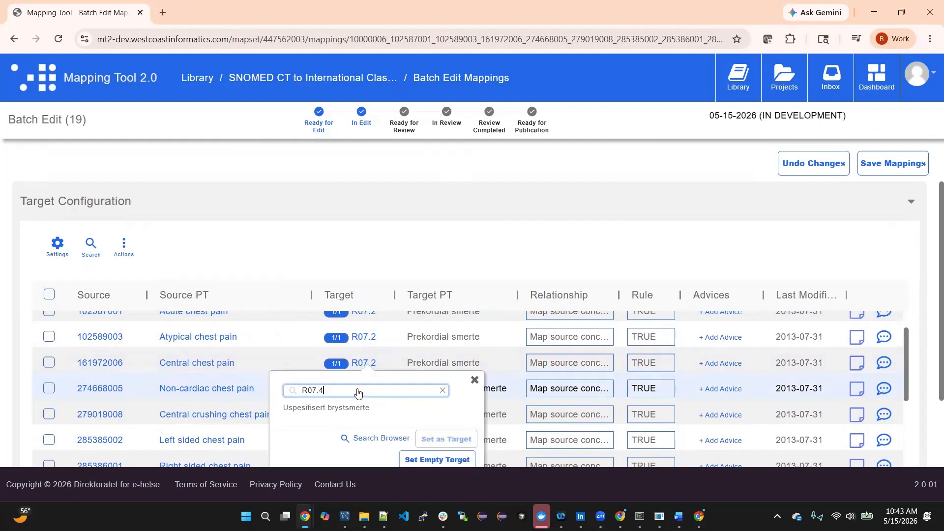
{"action": "key", "text": "ctrl+v"}
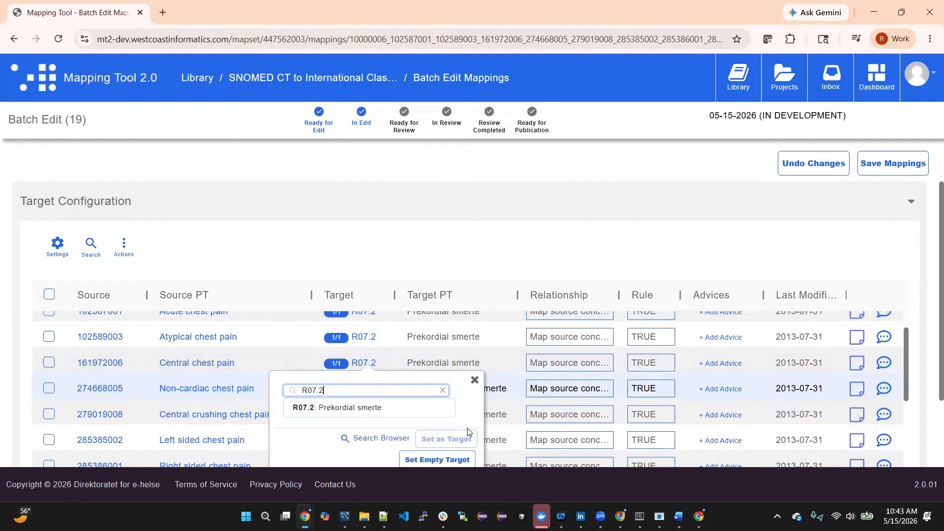
{"action": "left_click", "coordinate": [461, 441]}
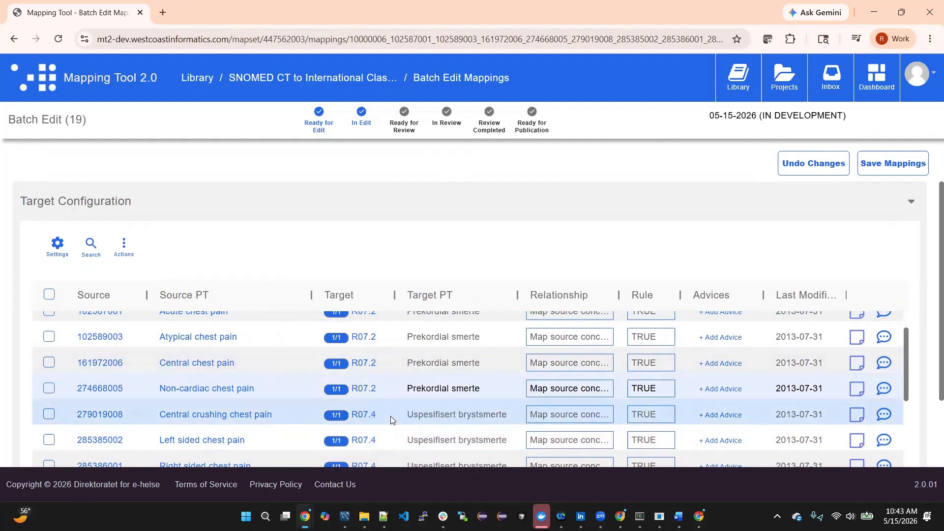
- Set R07.2 as the target of the Central crushing chest pain and Left sided chest pain mappings
{"action": "left_click", "coordinate": [362, 414]}
{"action": "double_click", "coordinate": [314, 416]}
{"action": "key", "text": "ctrl+v"}
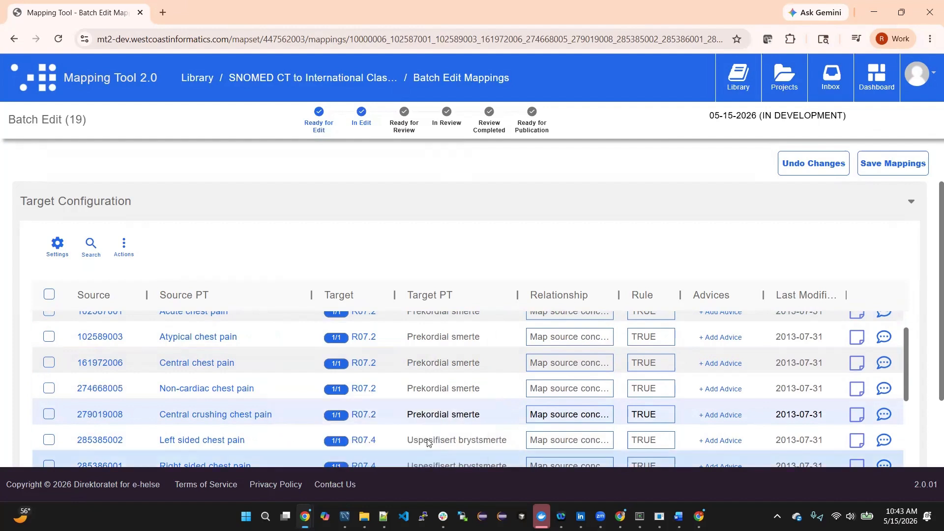
{"action": "left_click", "coordinate": [459, 462]}
{"action": "left_click", "coordinate": [363, 440]}
{"action": "double_click", "coordinate": [315, 439]}
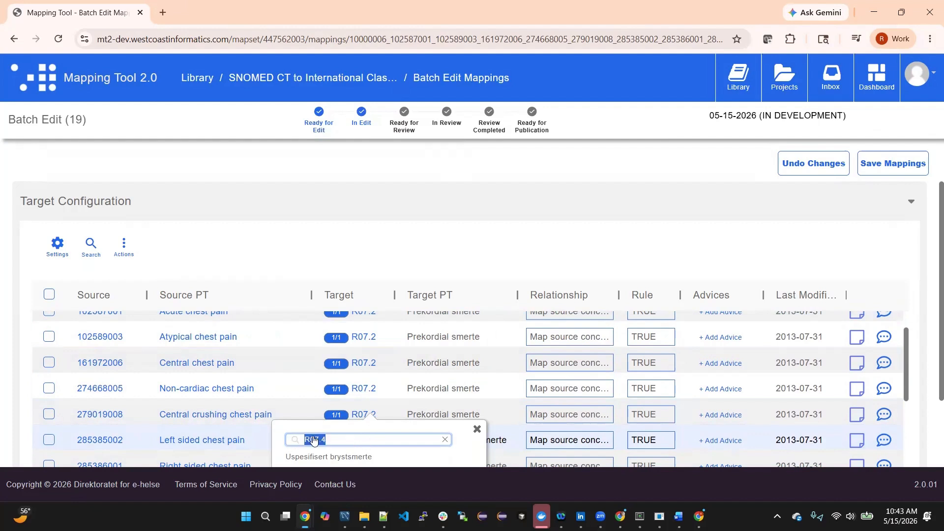
{"action": "key", "text": "ctrl+v"}
{"action": "scroll", "coordinate": [466, 454], "scroll_direction": "down", "scroll_amount": 1}
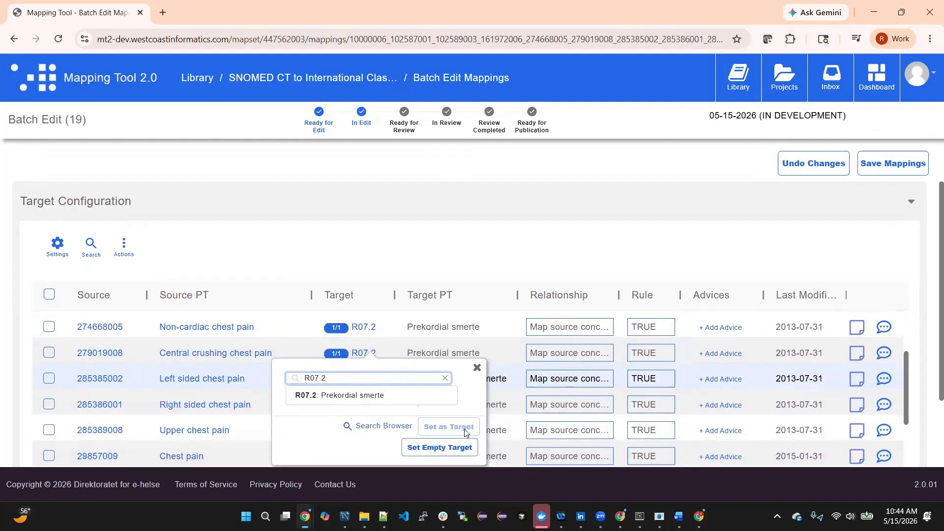
{"action": "left_click", "coordinate": [462, 426]}
- Save the batch-edited mappings and dismiss the notification
{"action": "scroll", "coordinate": [450, 394], "scroll_direction": "up", "scroll_amount": 2}
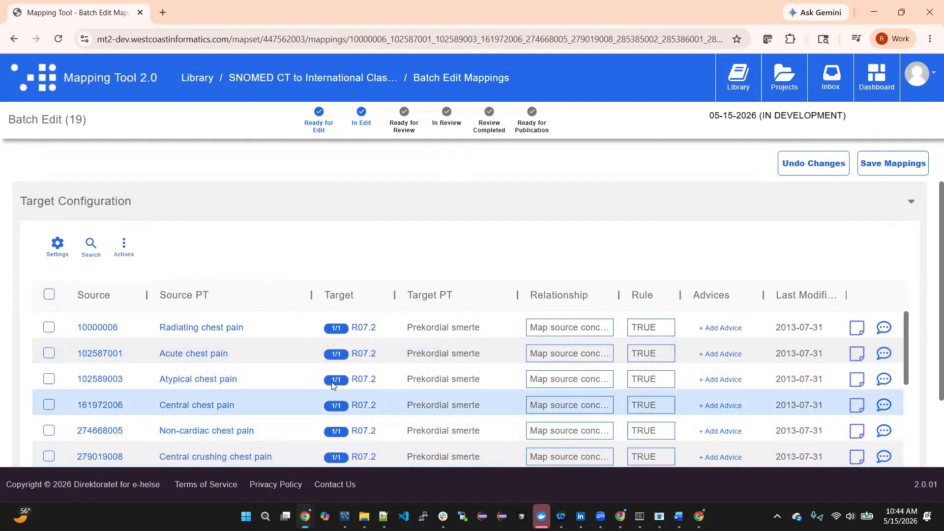
{"action": "left_click", "coordinate": [899, 174]}
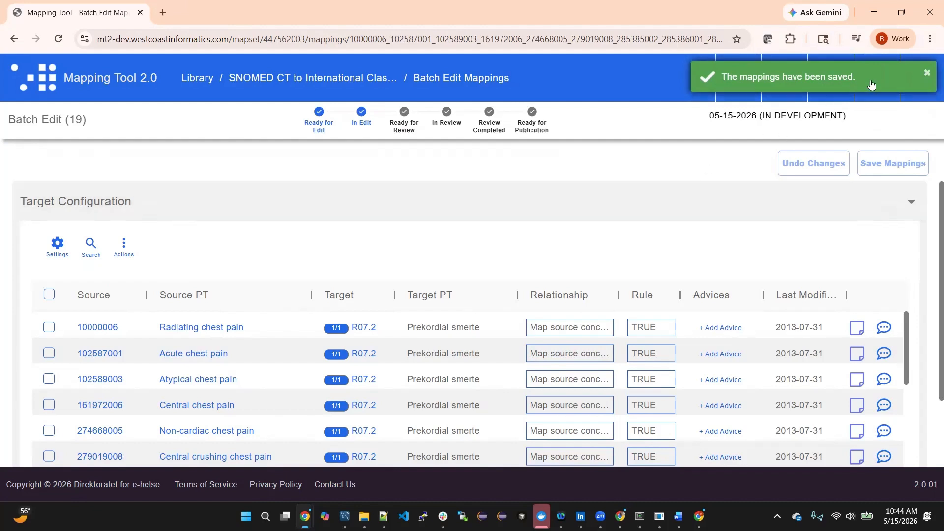
{"action": "left_click", "coordinate": [927, 74]}
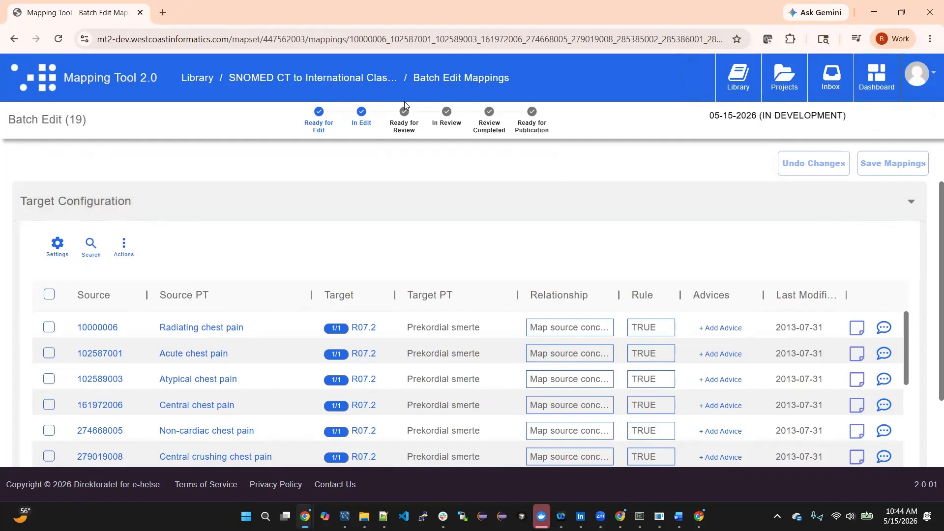
- Return to the map set's mappings list and review the edited R07.2 chest pain mappings beside the original R07.4 ones
{"action": "left_click", "coordinate": [360, 79]}
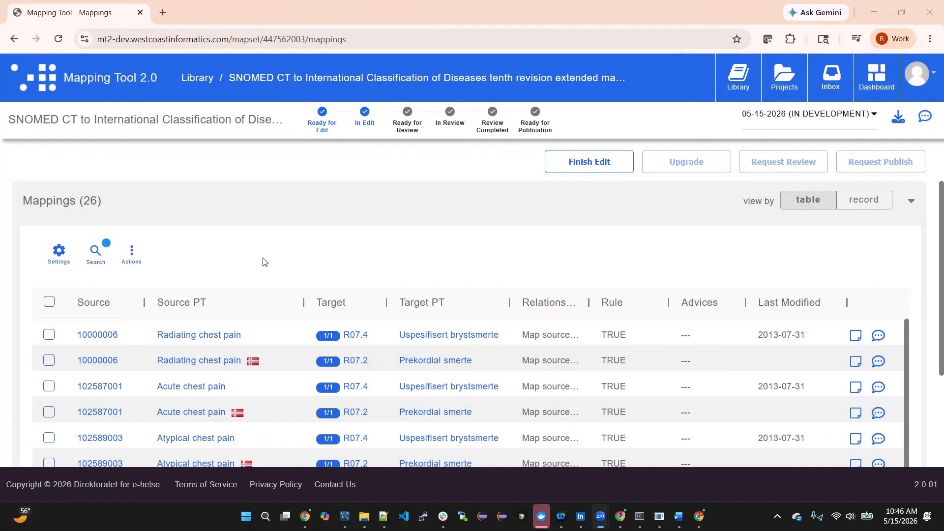
{"action": "scroll", "coordinate": [263, 262], "scroll_direction": "down", "scroll_amount": 1}
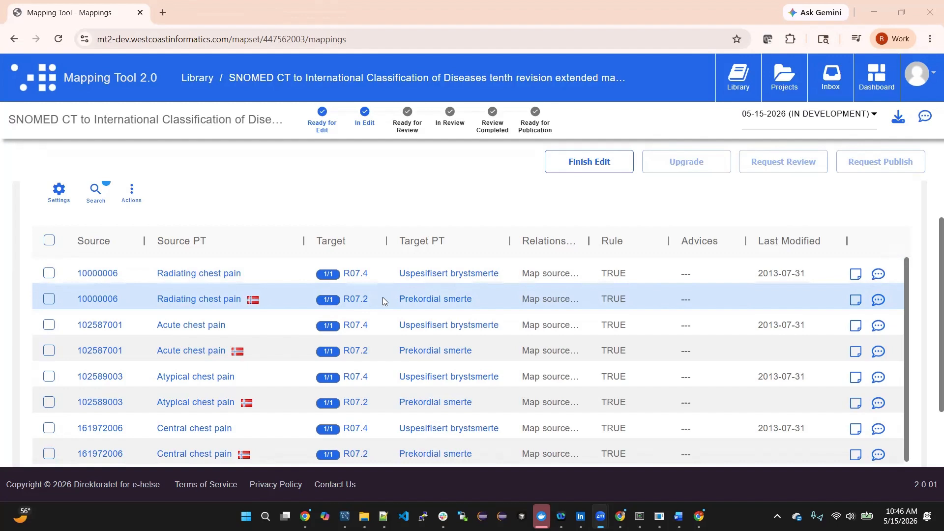
{"action": "scroll", "coordinate": [384, 298], "scroll_direction": "down", "scroll_amount": 1}
{"action": "scroll", "coordinate": [384, 298], "scroll_direction": "up", "scroll_amount": 1}
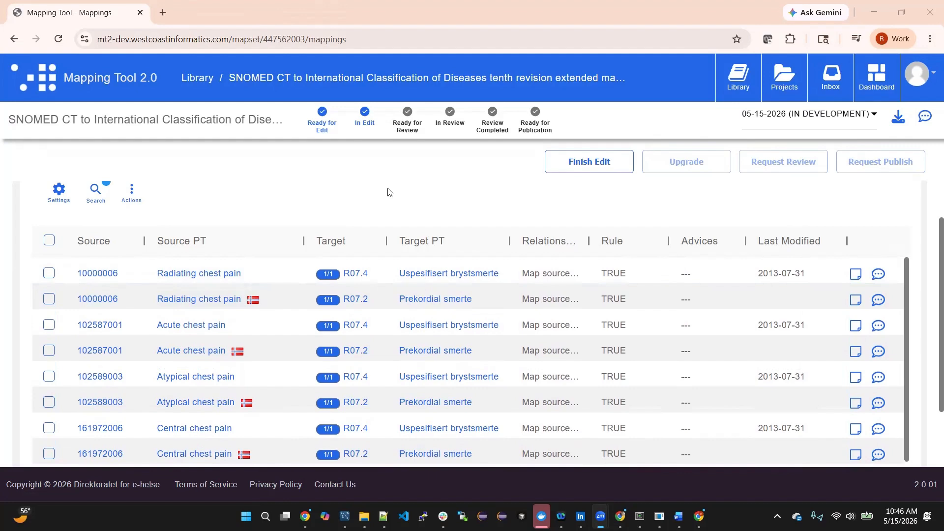
- Finish editing the map set and request its publication, leaving the status change notes empty
{"action": "left_click", "coordinate": [581, 167]}
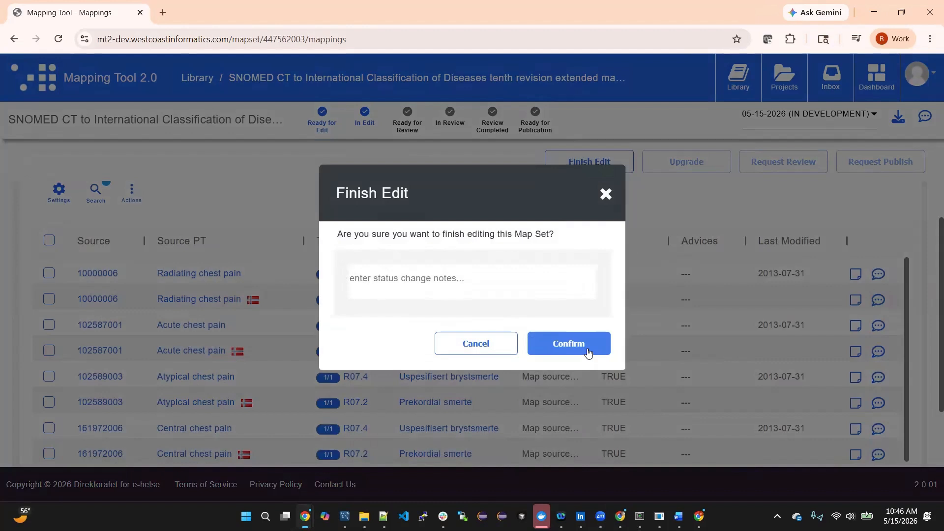
{"action": "left_click", "coordinate": [584, 353]}
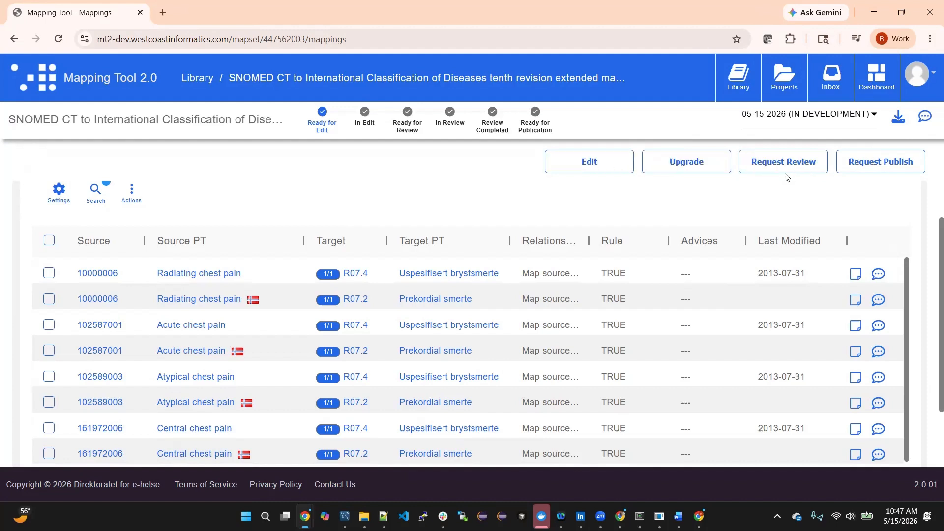
{"action": "left_click", "coordinate": [883, 167]}
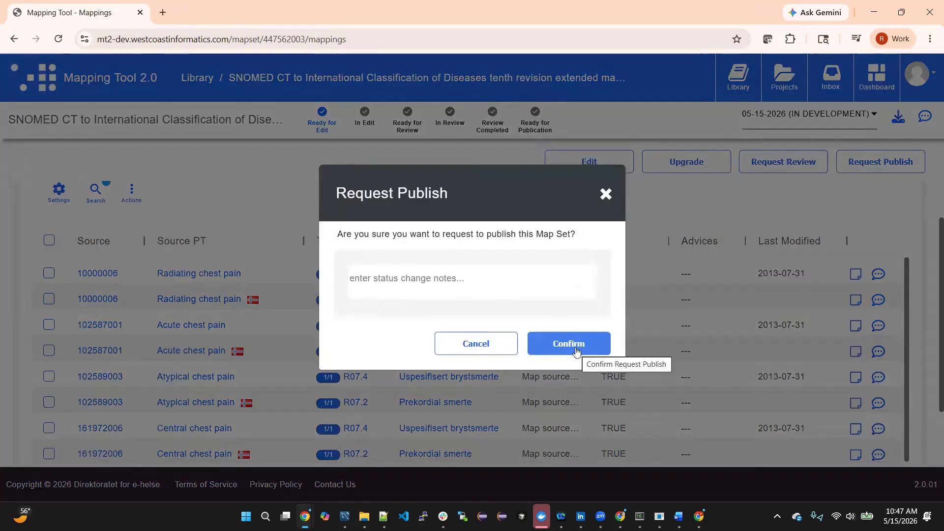
{"action": "left_click", "coordinate": [575, 347]}
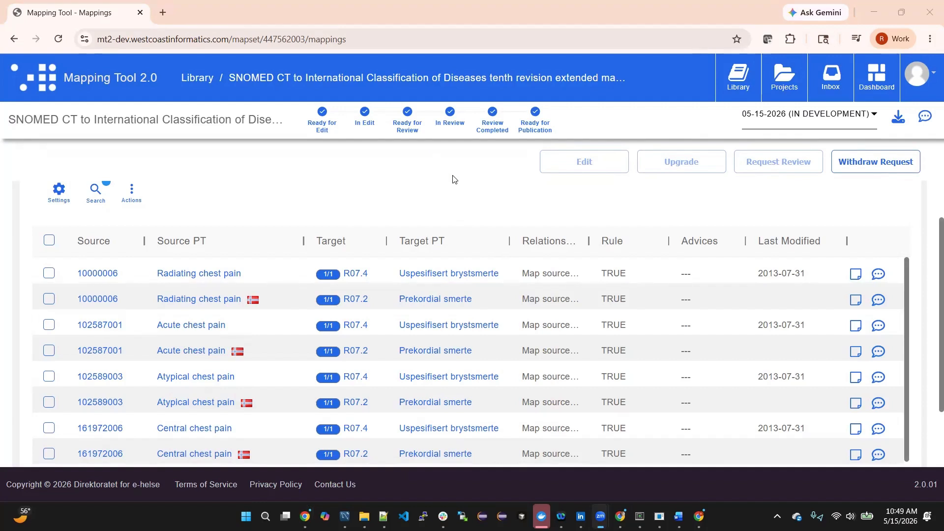
- Reload the map set page and reopen the SNOMED CT to International Classification of Diseases map set from the library
{"action": "left_click", "coordinate": [60, 42]}
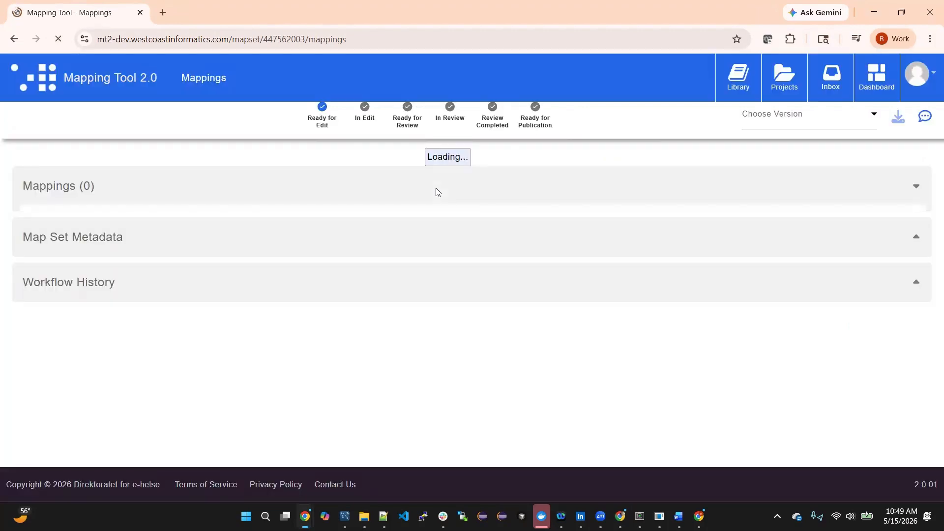
{"action": "left_click", "coordinate": [811, 121]}
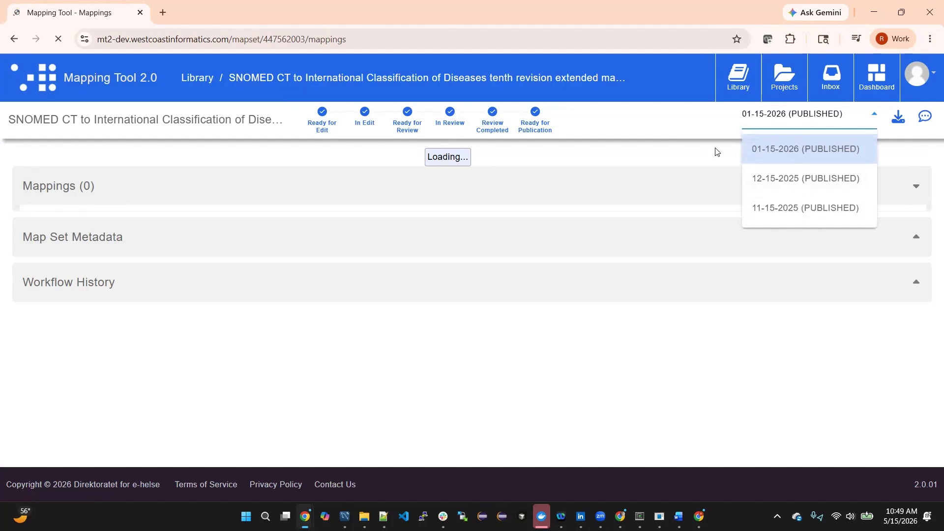
{"action": "left_click", "coordinate": [700, 158]}
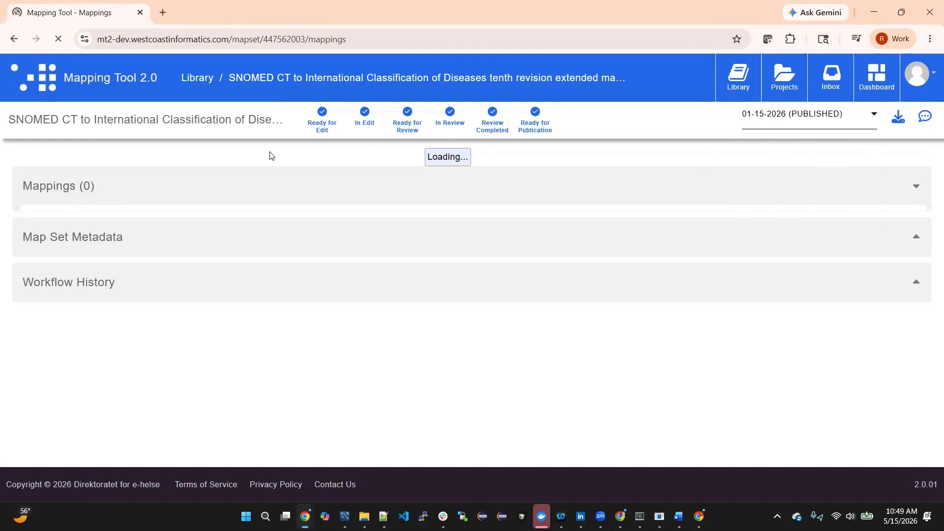
{"action": "left_click", "coordinate": [736, 86]}
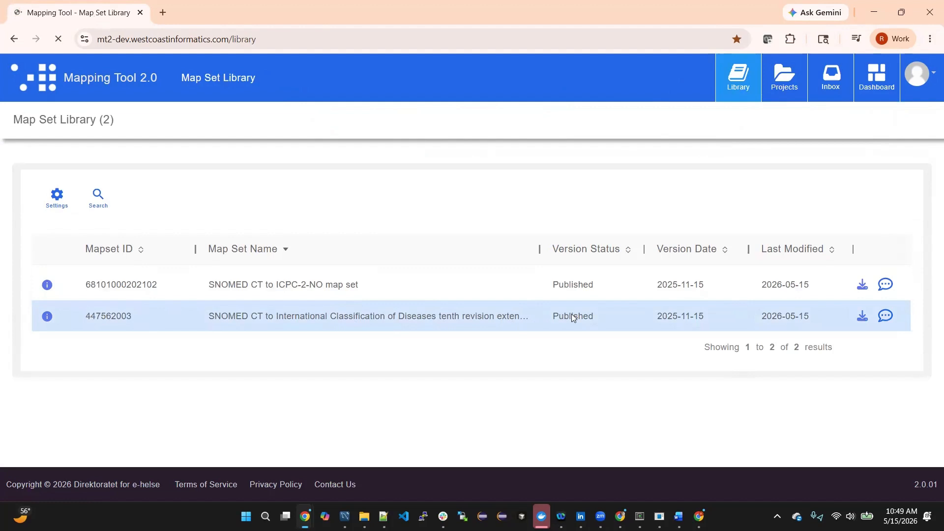
{"action": "left_click", "coordinate": [572, 316]}
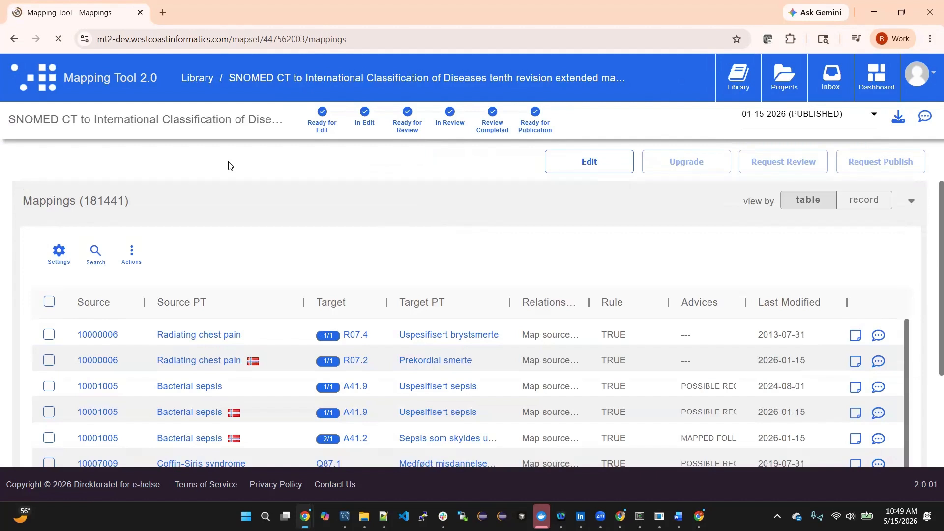
- Download the entire 01-15-2026 published map set as a SNAPSHOT in RF2 format without metadata
{"action": "left_click", "coordinate": [133, 256]}
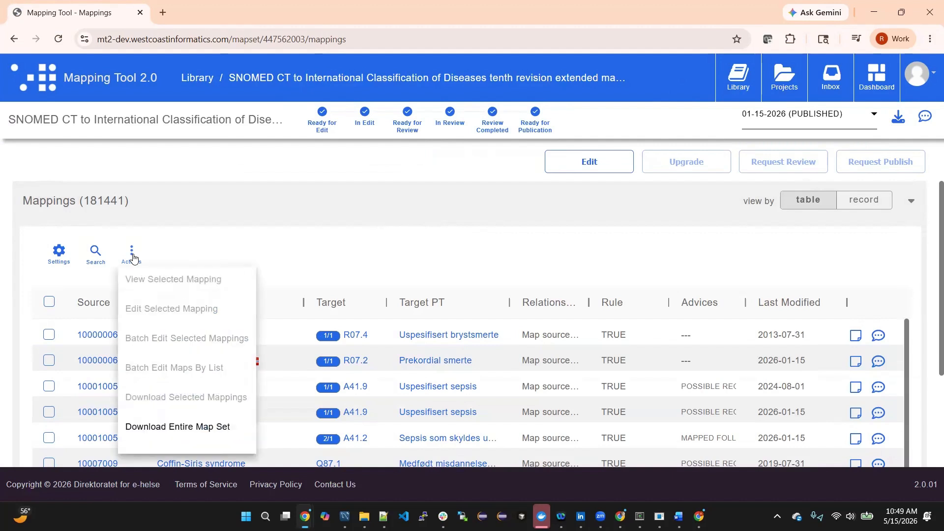
{"action": "left_click", "coordinate": [190, 427]}
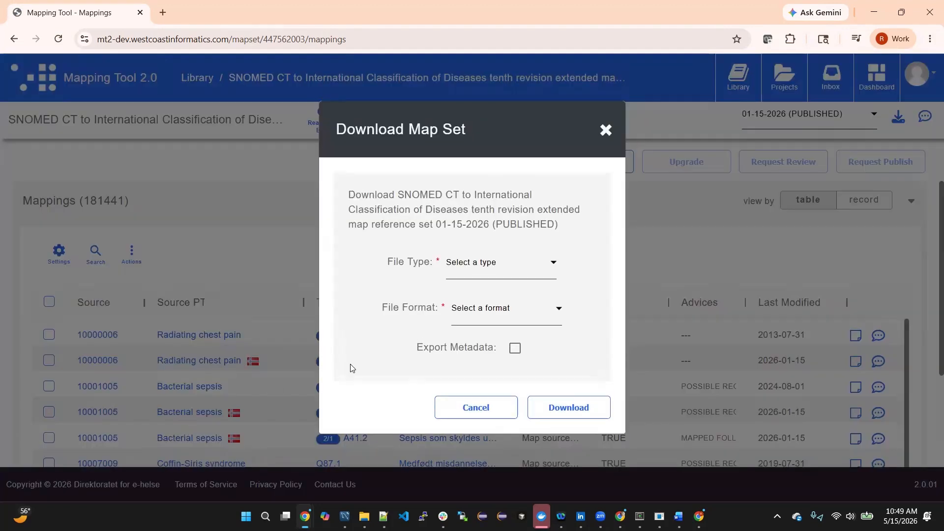
{"action": "left_click", "coordinate": [528, 267]}
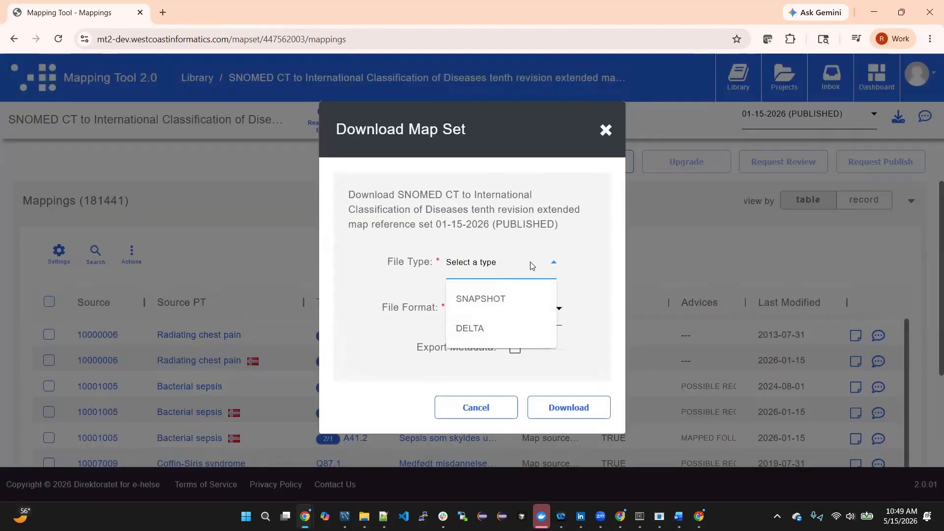
{"action": "left_click", "coordinate": [506, 302]}
{"action": "left_click", "coordinate": [535, 310]}
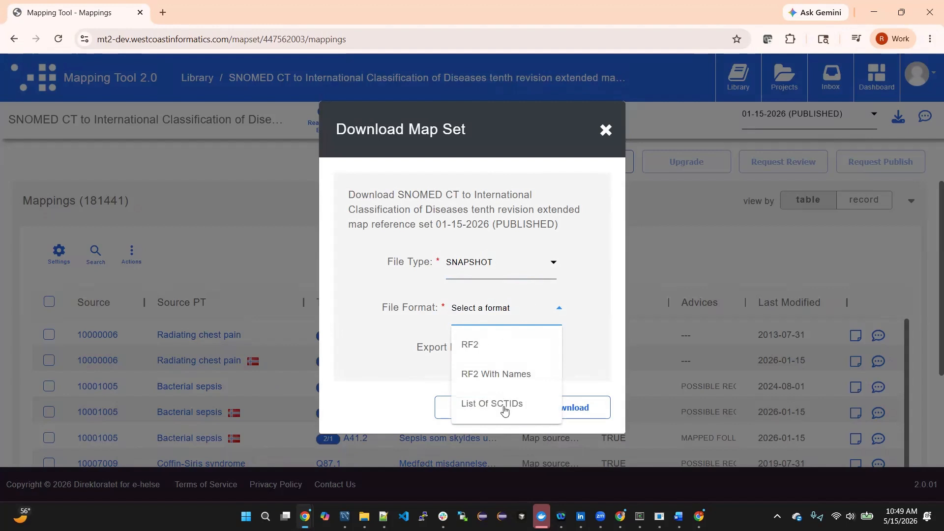
{"action": "left_click", "coordinate": [476, 347]}
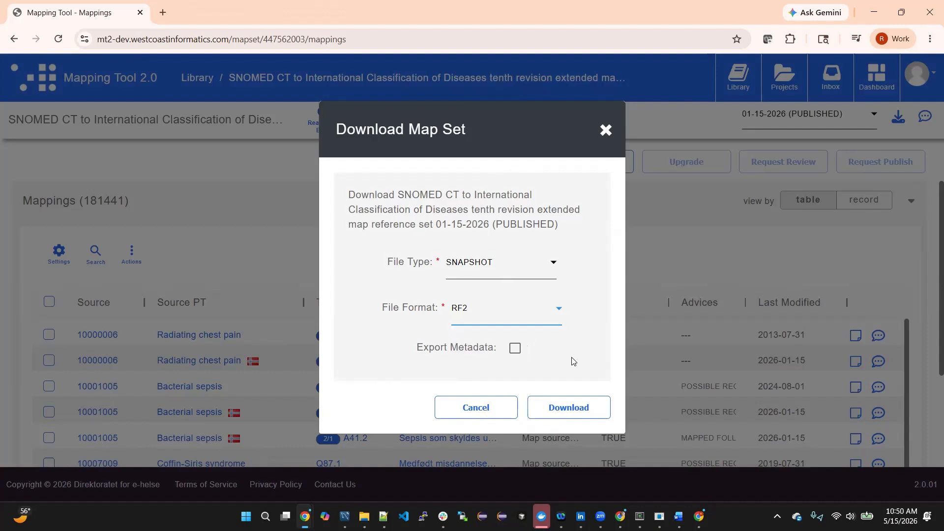
{"action": "left_click", "coordinate": [569, 413]}
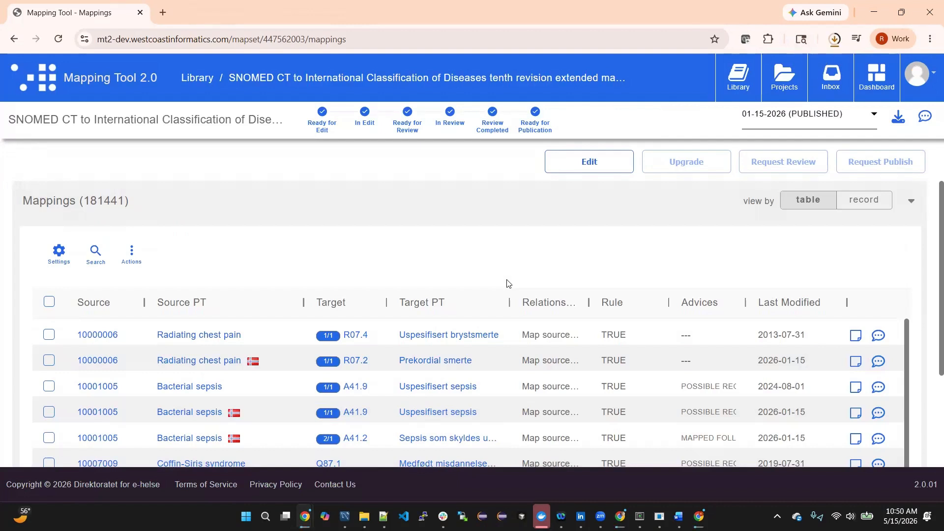
- Open the downloaded snapshot archive, view its RF2 text file in Notepad++, and return to the Mapping Tool in the browser
{"action": "left_click", "coordinate": [834, 41]}
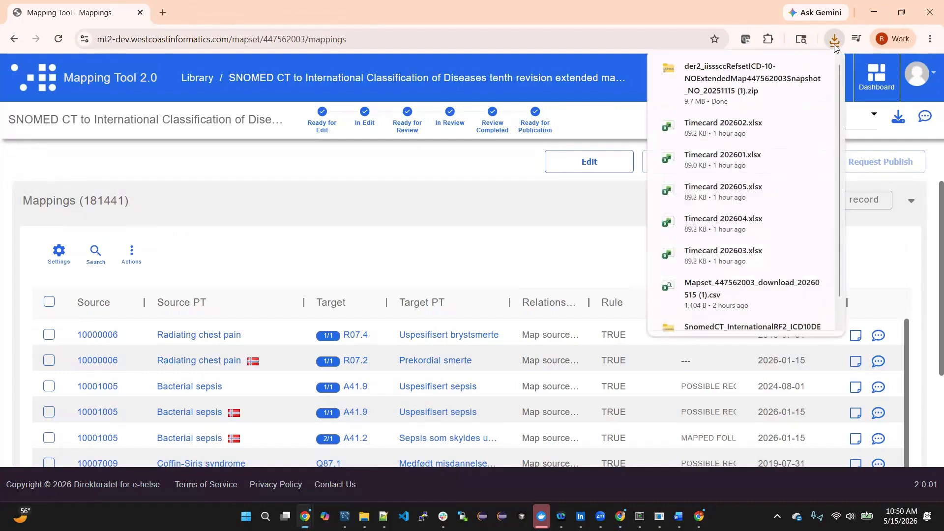
{"action": "left_click", "coordinate": [748, 87]}
{"action": "left_click", "coordinate": [295, 158]}
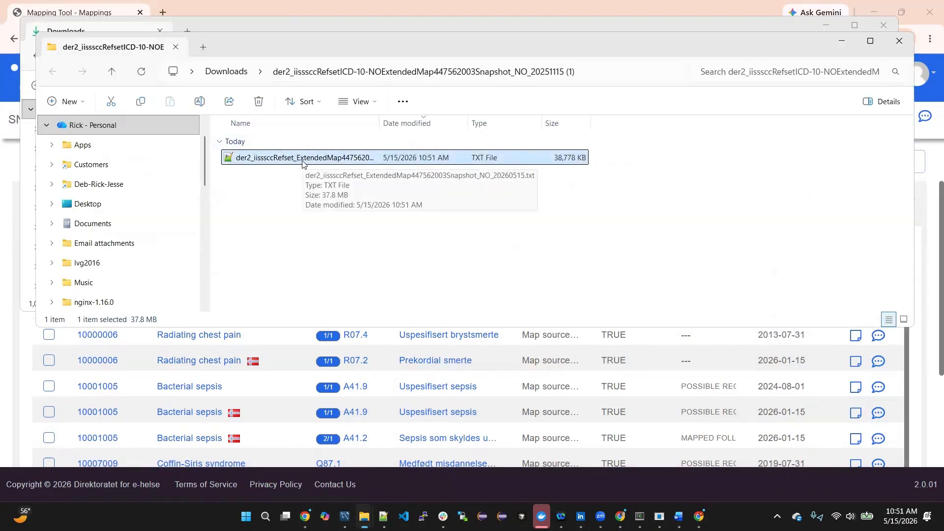
{"action": "double_click", "coordinate": [302, 158]}
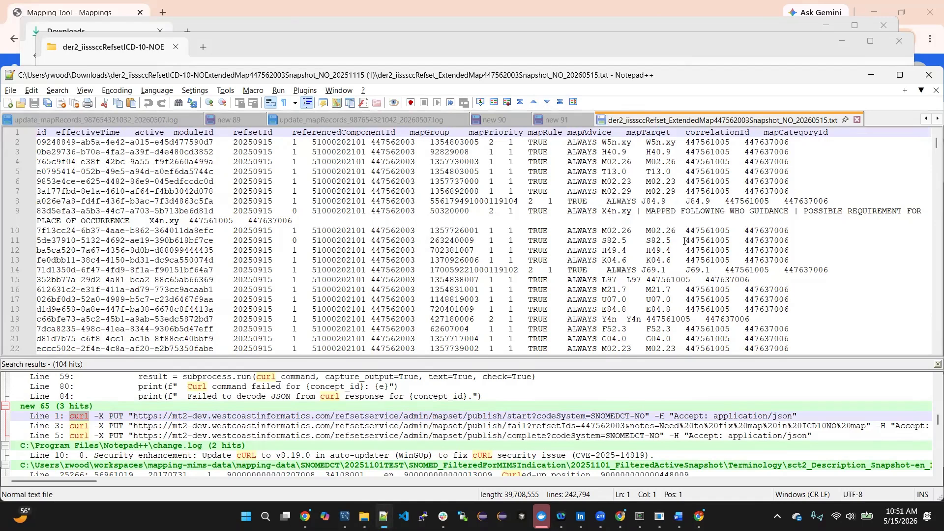
{"action": "left_click", "coordinate": [116, 15]}
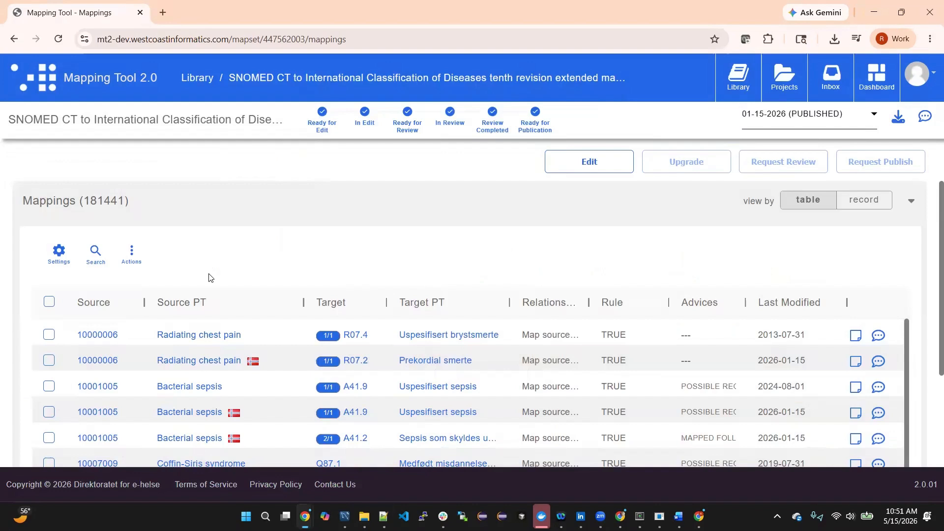